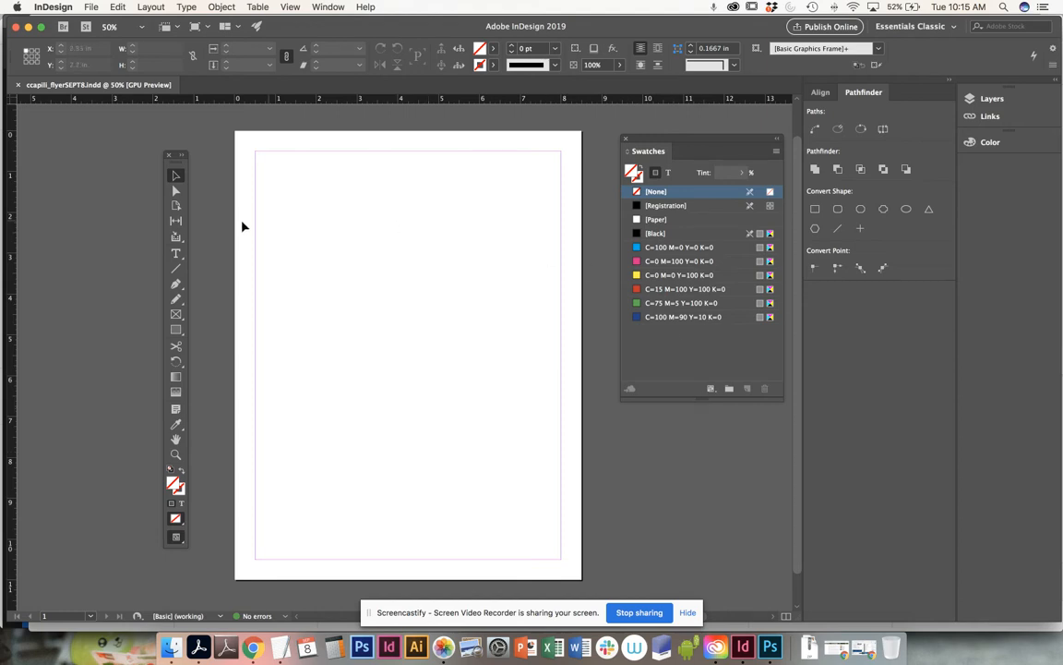
Reposition the floating toolbox so it sits just beside the page's left edge
drag(173, 161, 184, 144)
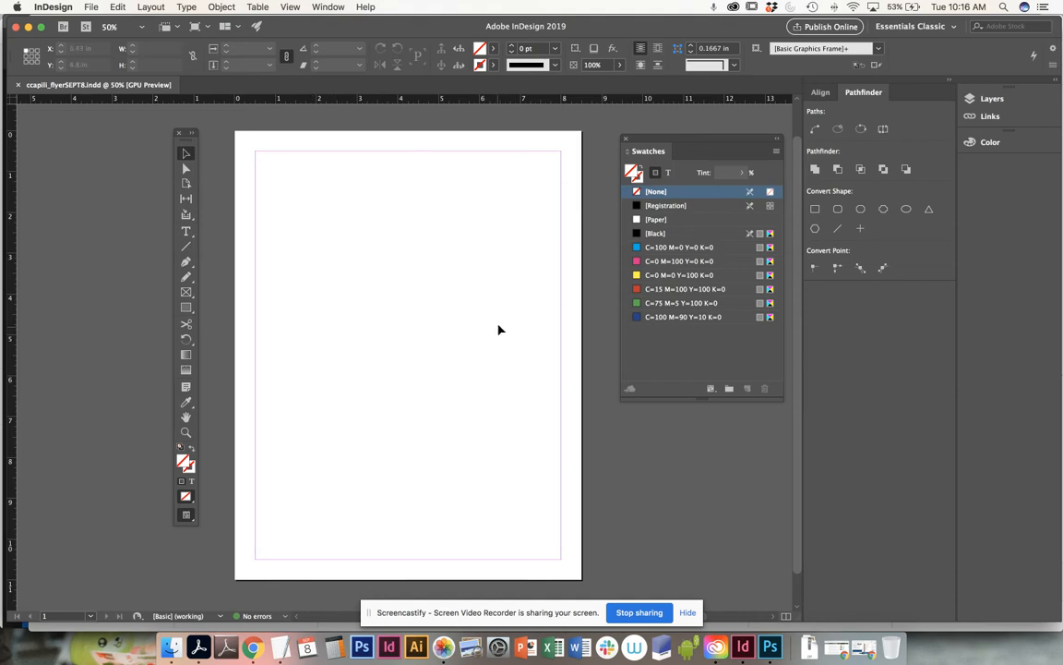
drag(184, 139, 198, 144)
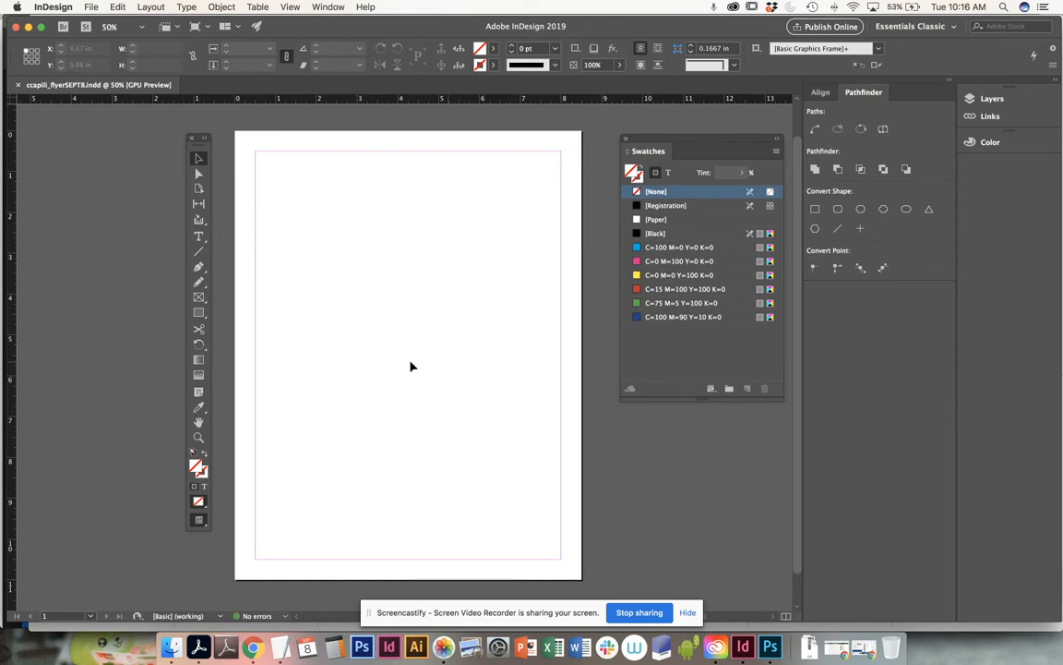
Draw a text frame about 7.27 × 4.24 in across the upper page, enter "Hello!" in it and select that text
click(199, 239)
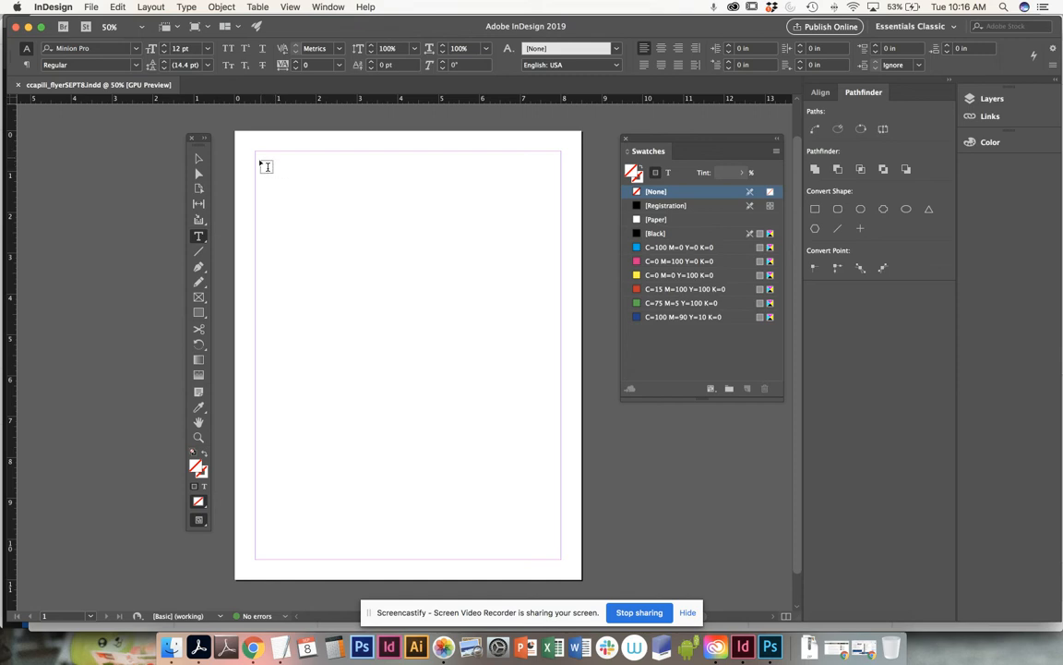
drag(264, 164, 560, 335)
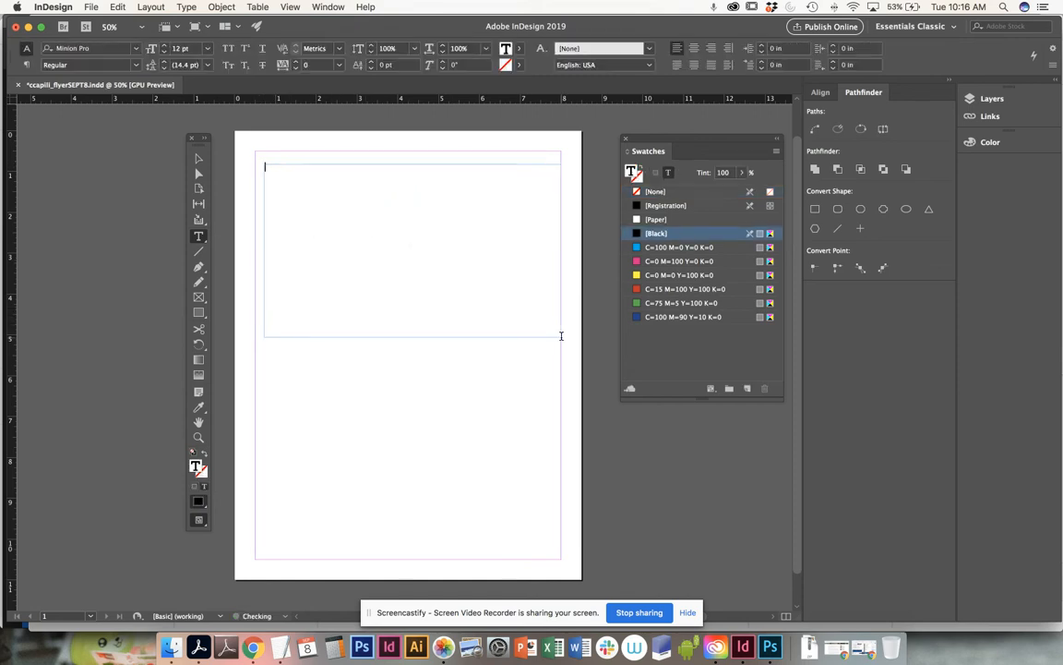
text(Ha)
key(super+a)
key(super+a)
Try larger font sizes of 60, 72 and 250 pt on the selected "Hello!" text
click(208, 48)
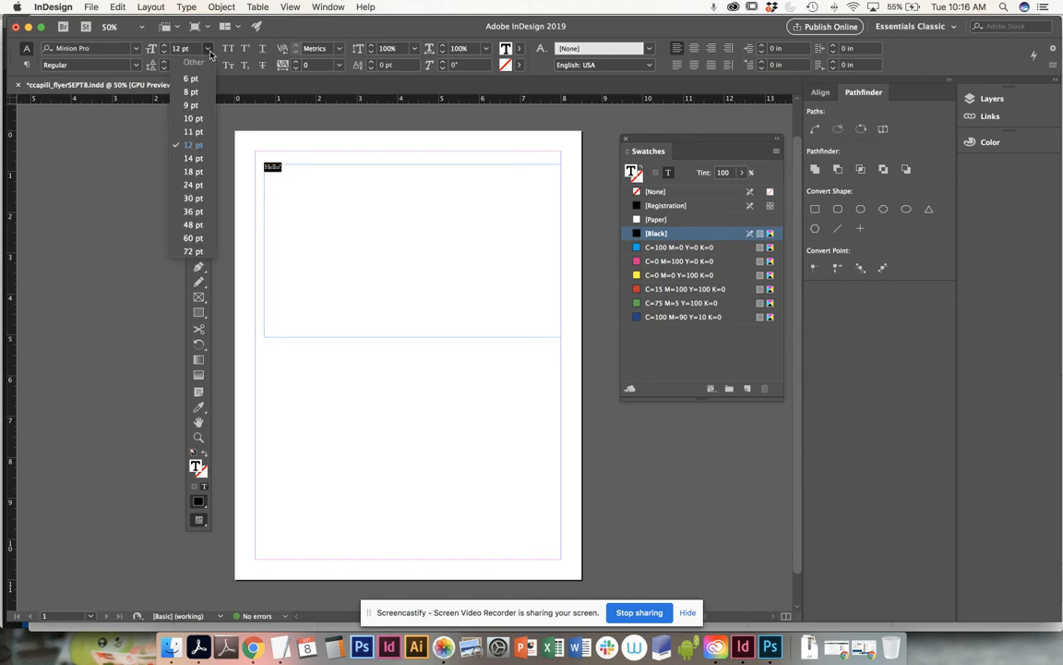
click(193, 238)
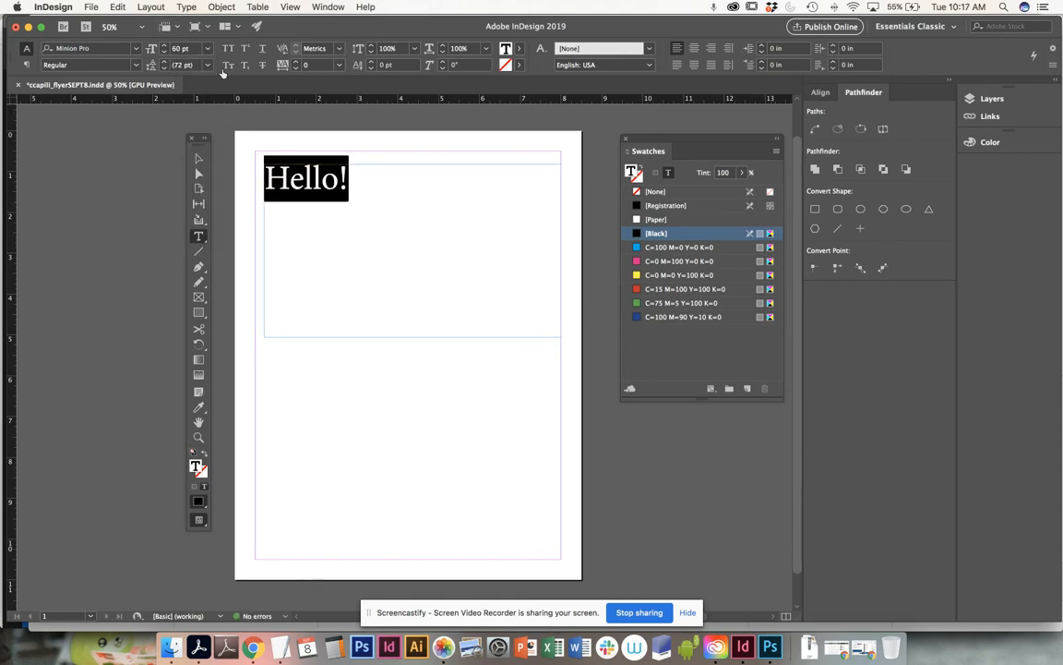
click(208, 48)
click(193, 251)
click(207, 48)
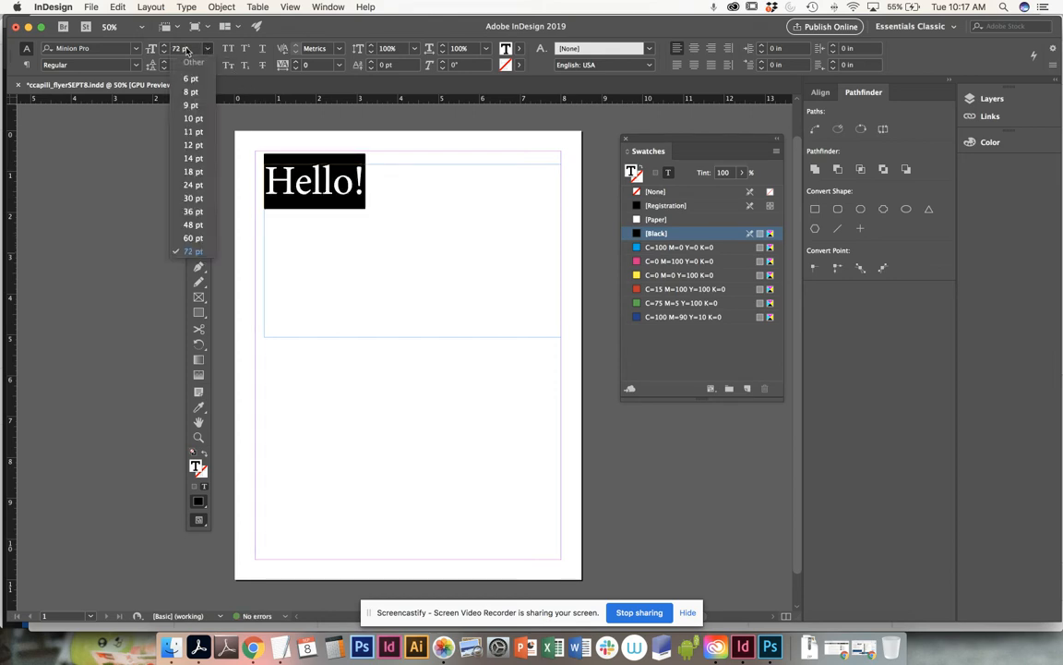
click(178, 52)
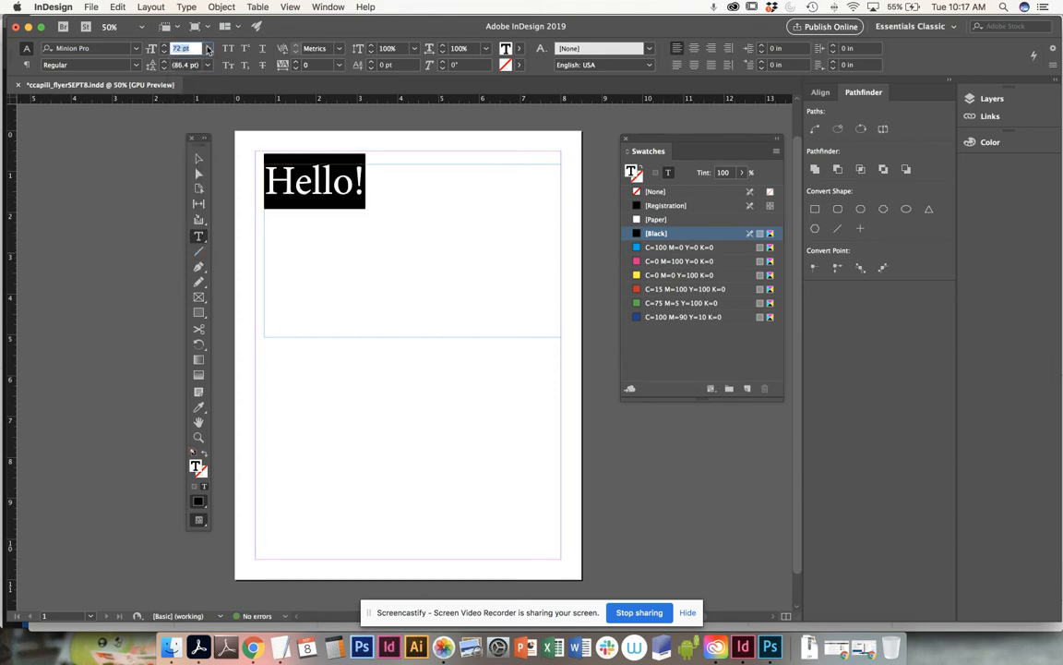
click(207, 49)
click(195, 53)
text(250)
key(Return)
Set the font size of the "Hello!" text to 200 pt
click(149, 48)
text(4)
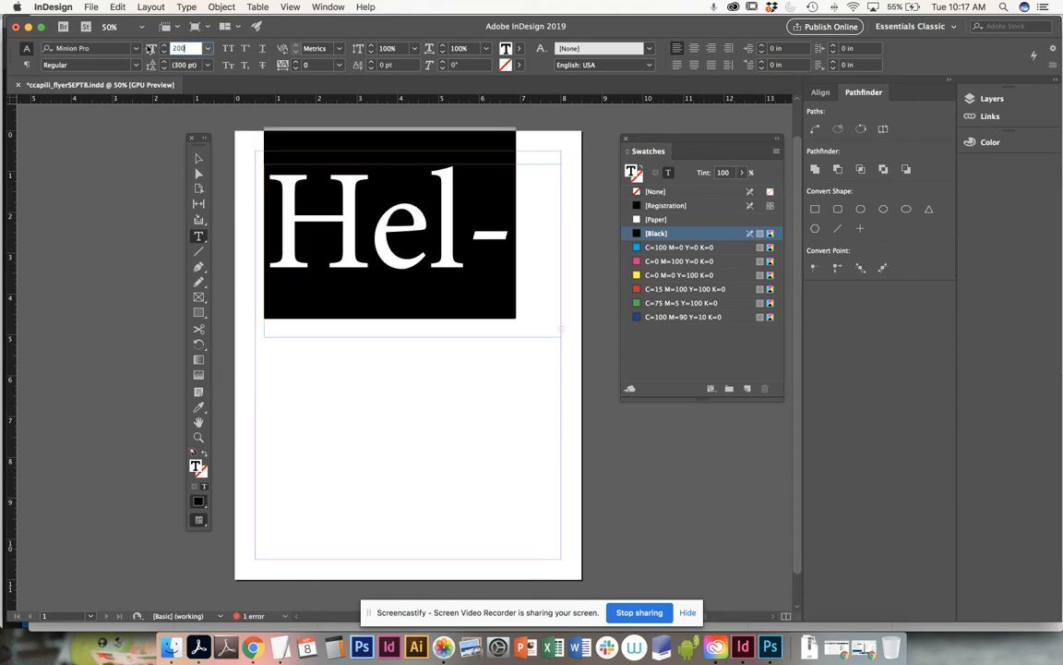
key(Return)
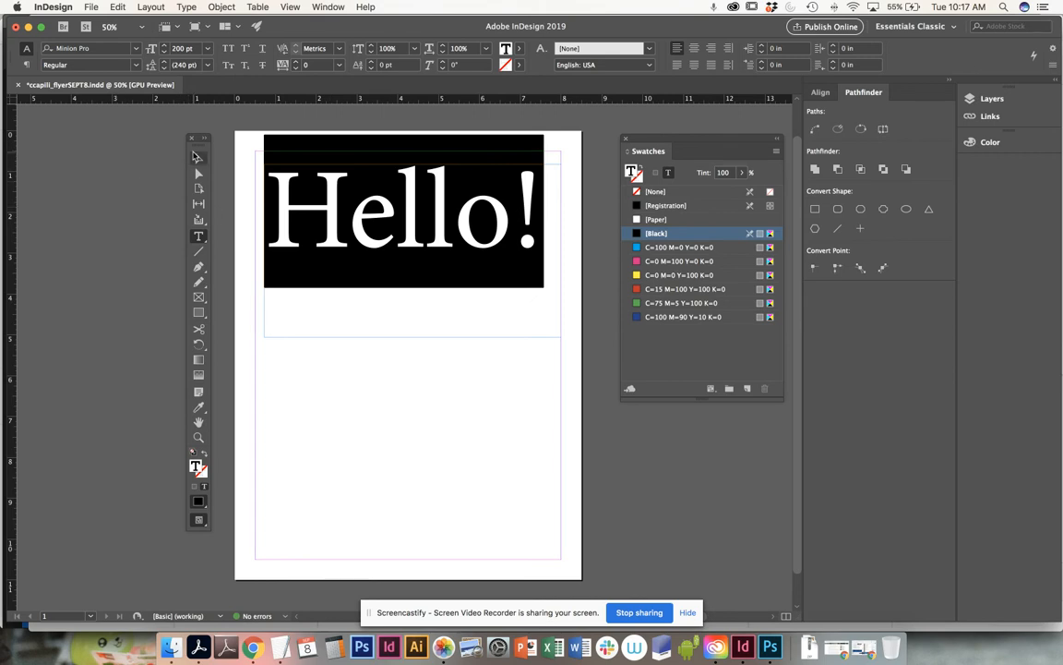
Move the Swatches panel out of the way and resize the text frame past the page's right edge to about 9.44 × 3.56 in
click(197, 157)
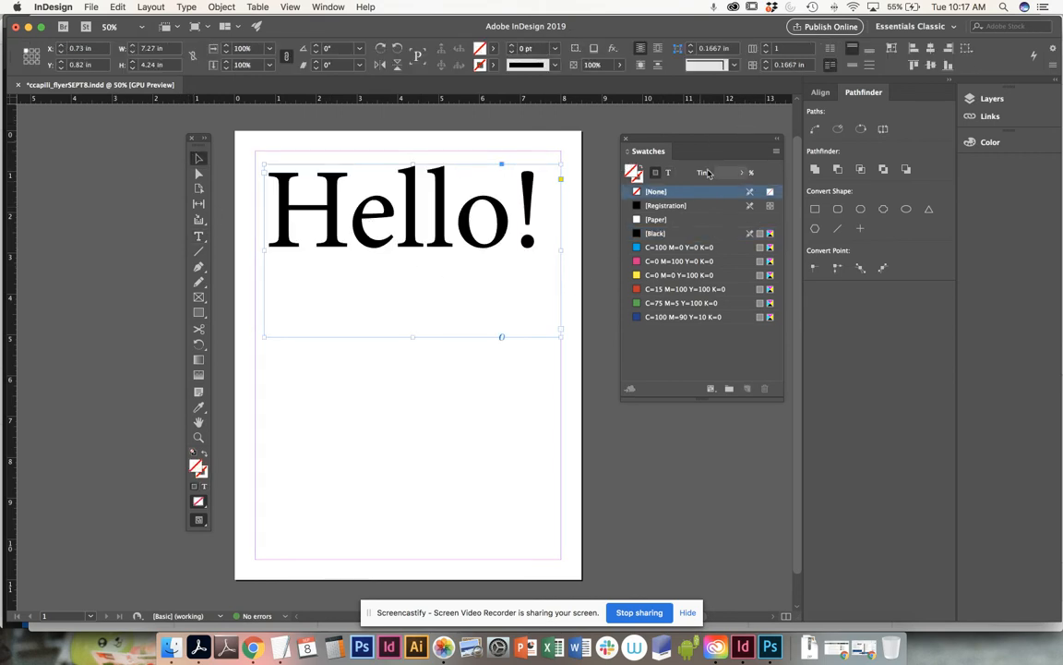
drag(662, 142, 710, 331)
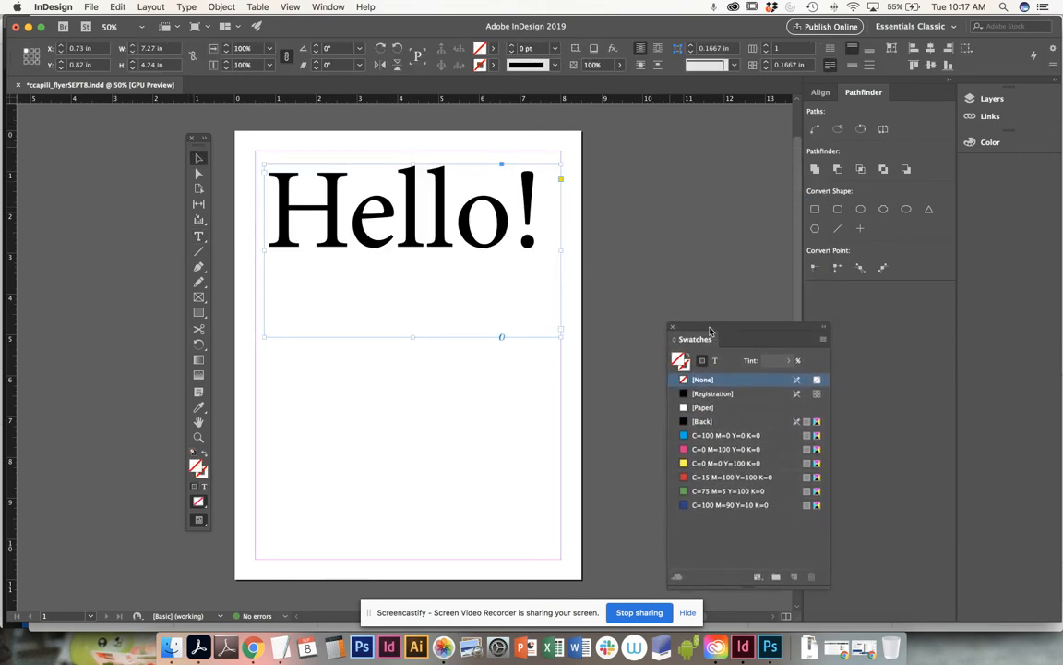
drag(560, 333, 650, 309)
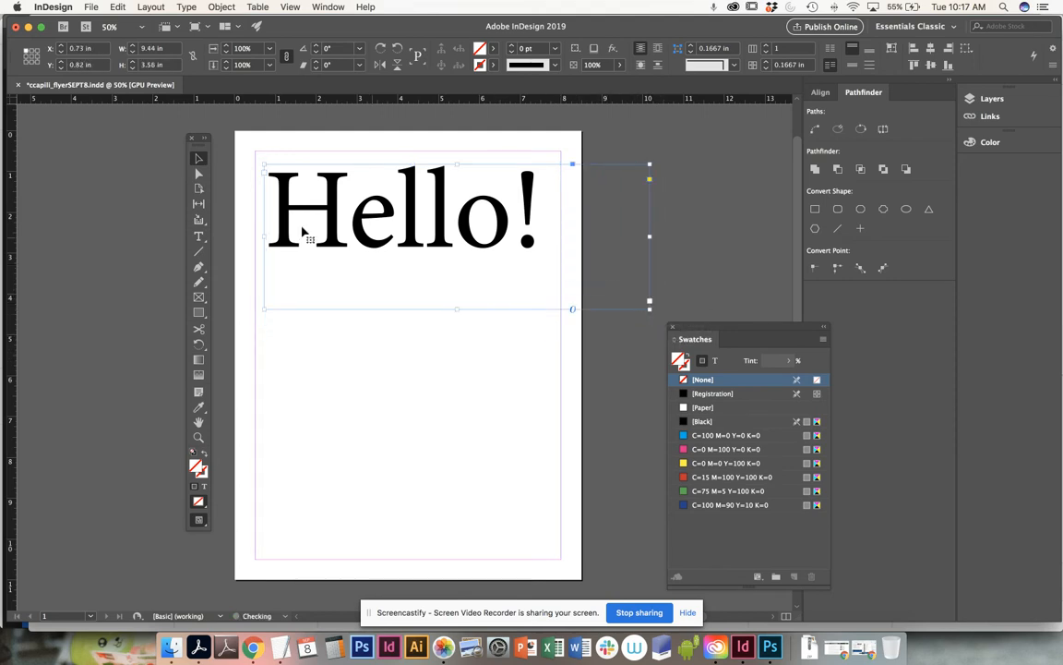
Change the font of the whole "Hello!" text to Cooper Std
click(199, 236)
drag(267, 184, 596, 186)
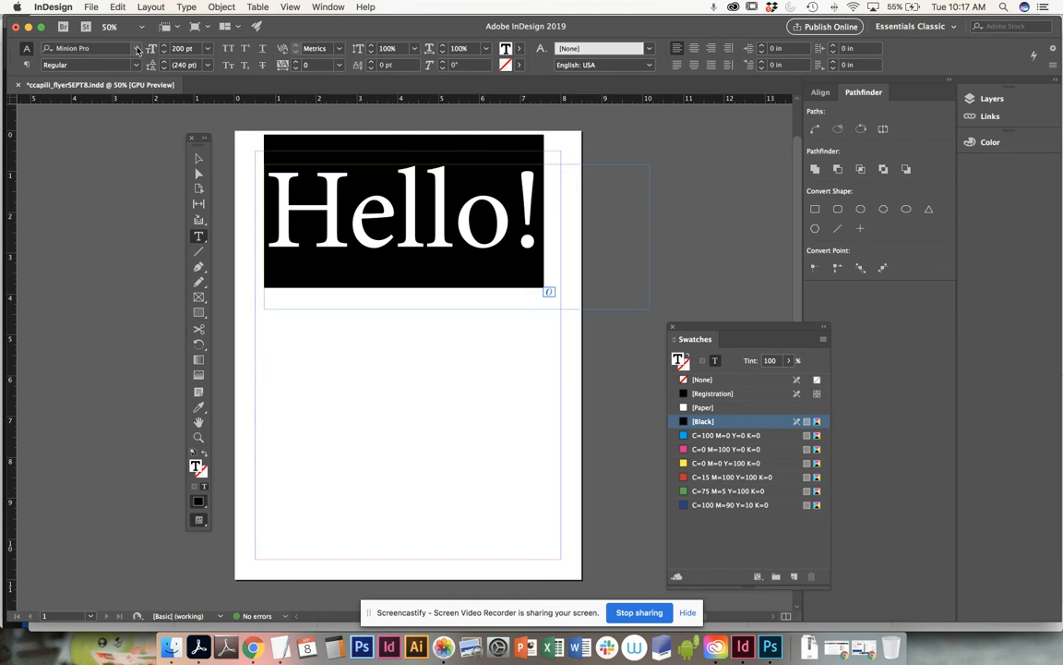
click(137, 50)
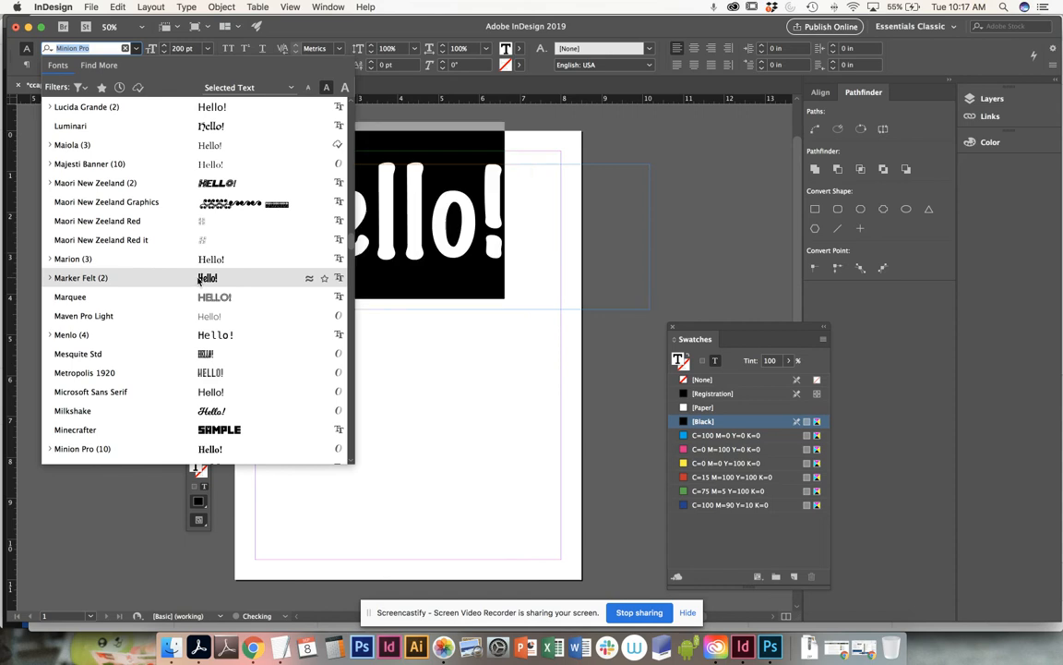
scroll(179, 146, up, 2)
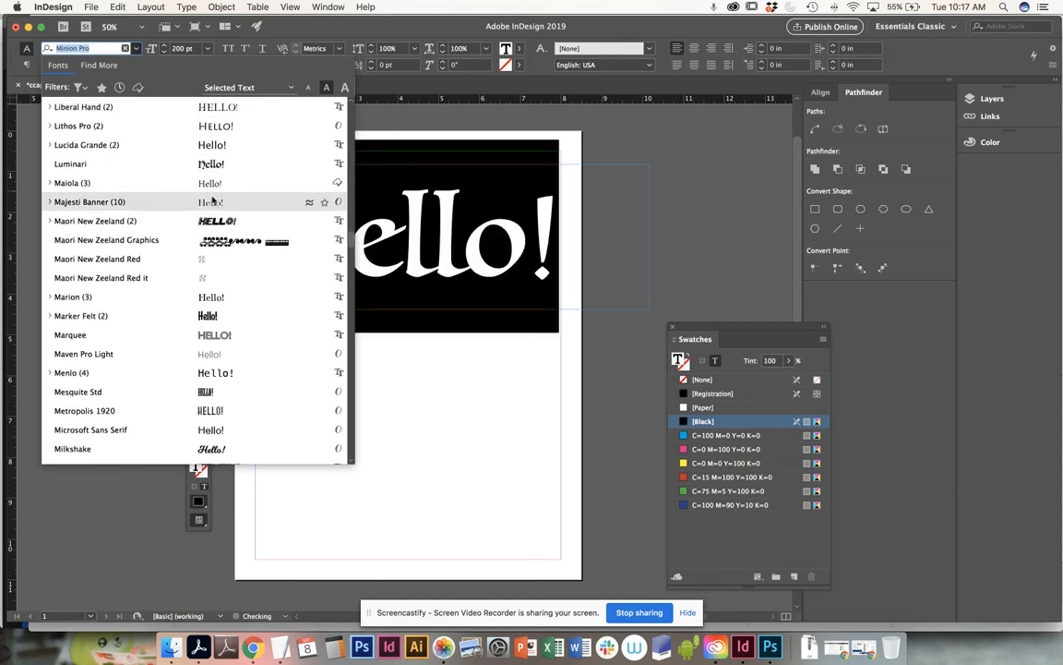
scroll(211, 201, up, 10)
scroll(211, 201, up, 15)
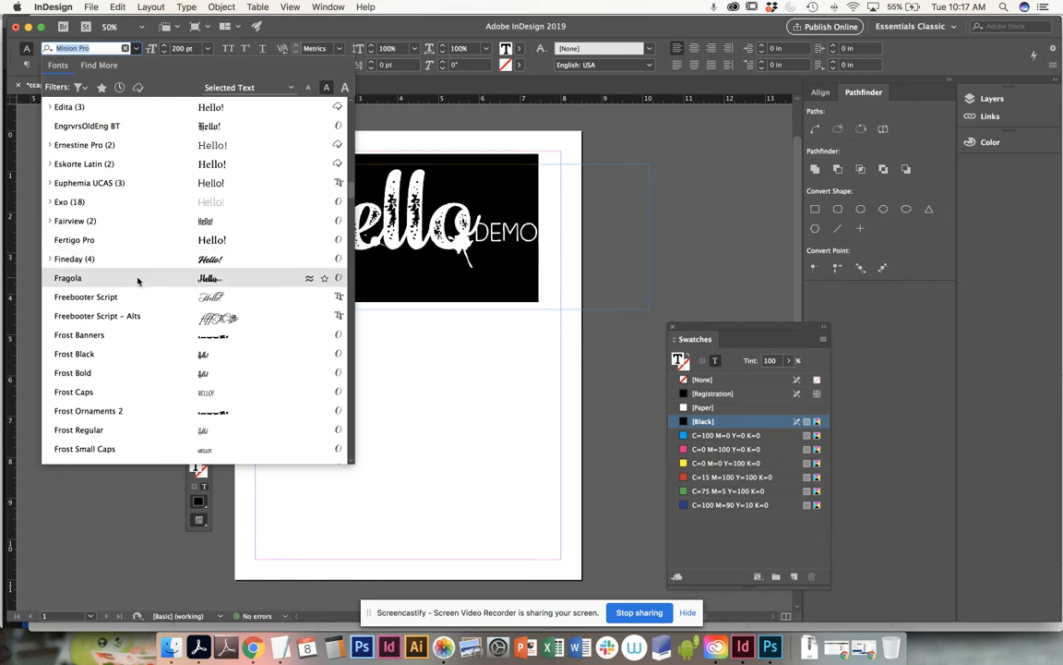
scroll(149, 278, up, 4)
scroll(152, 276, up, 3)
click(110, 129)
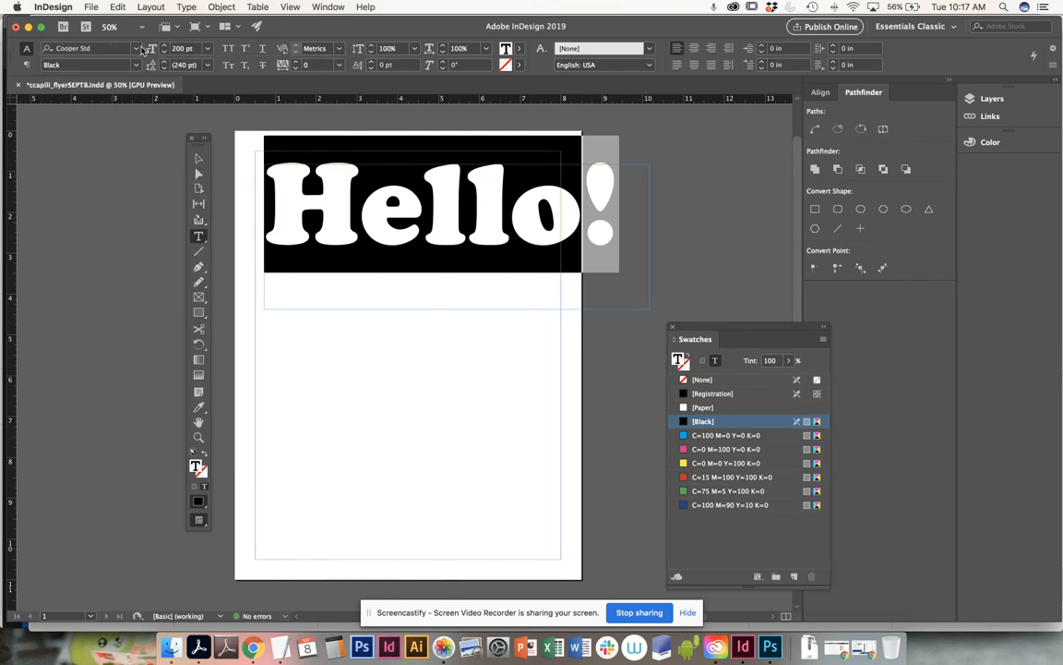
Shift the text frame left to an X position of about 0.29 in and shorten it to about 2.64 in high
click(199, 158)
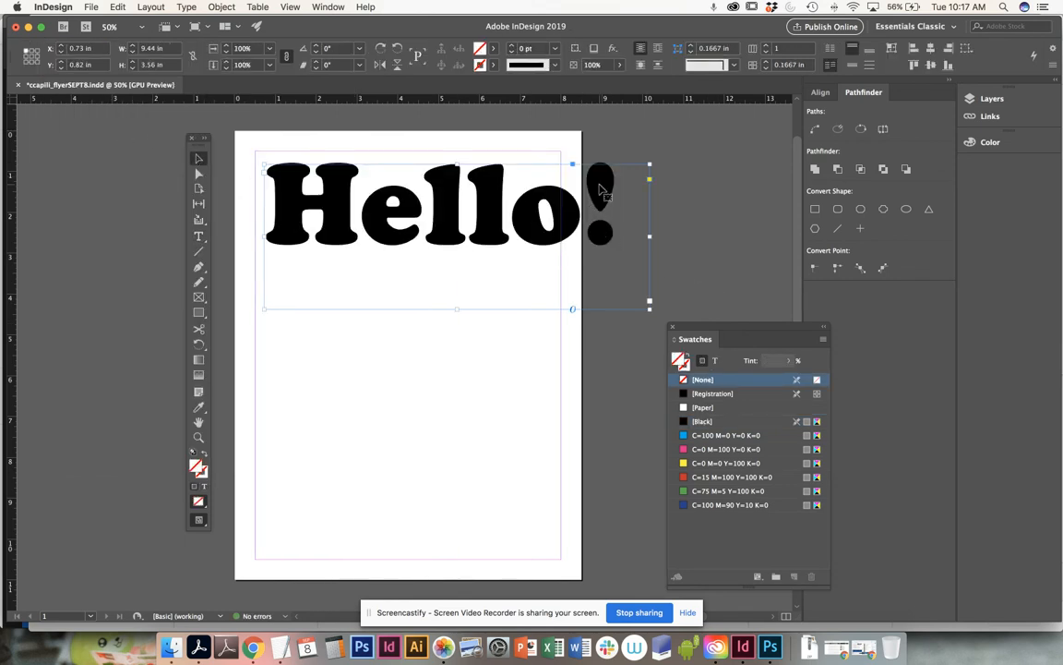
drag(600, 189, 591, 189)
key(Left)
key(Left)
key(Left)
key(Left)
key(Left)
key(Left)
key(Left)
key(Left)
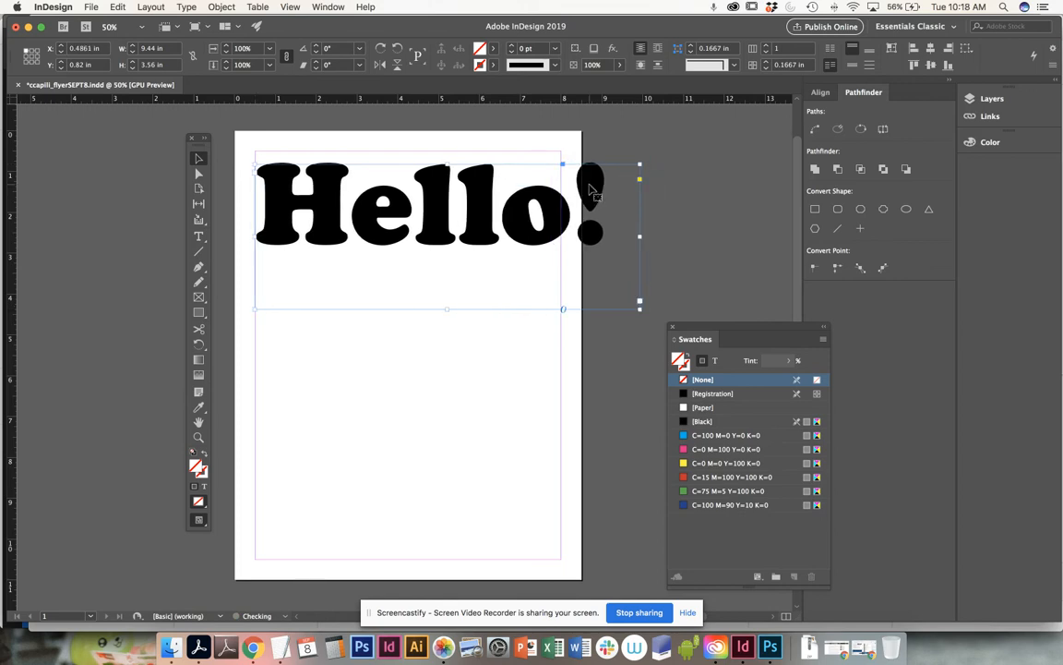
key(Left)
key(Left)
key(Left)
key(Left)
key(Left)
key(Left)
key(Left)
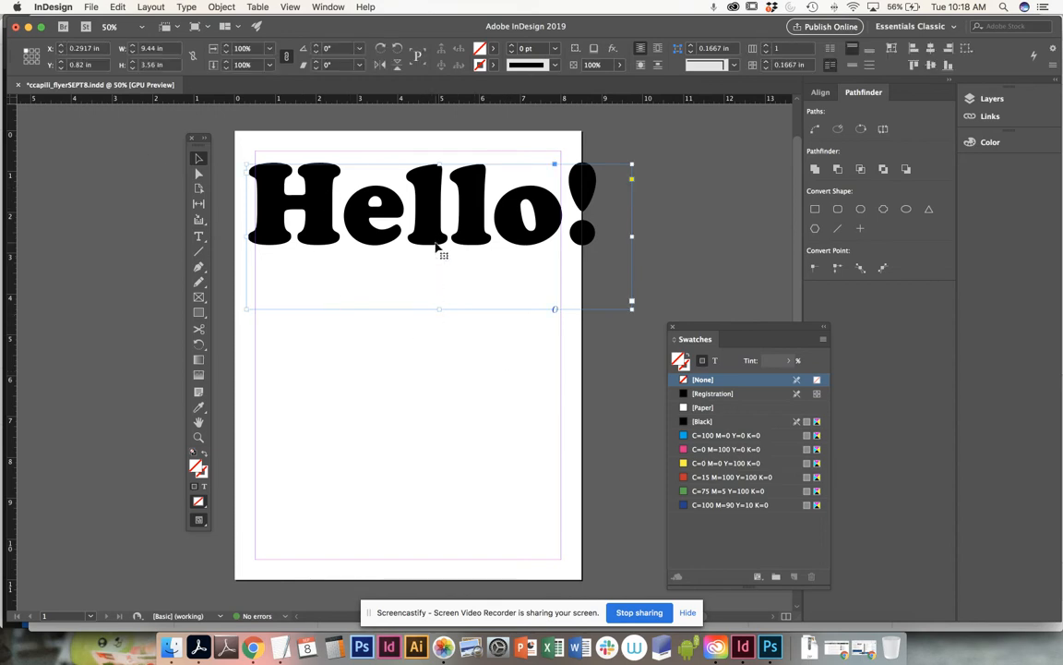
drag(440, 307, 440, 270)
click(429, 366)
Select the "Hello!" text for editing, then switch back to selecting its frame as an object
click(199, 237)
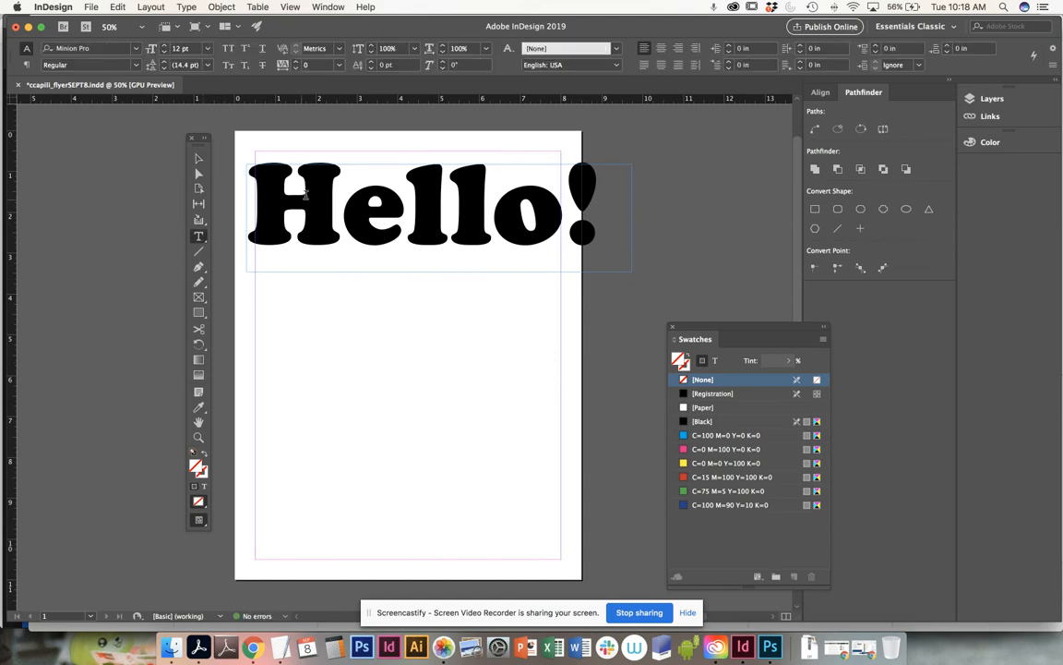
triple_click(306, 192)
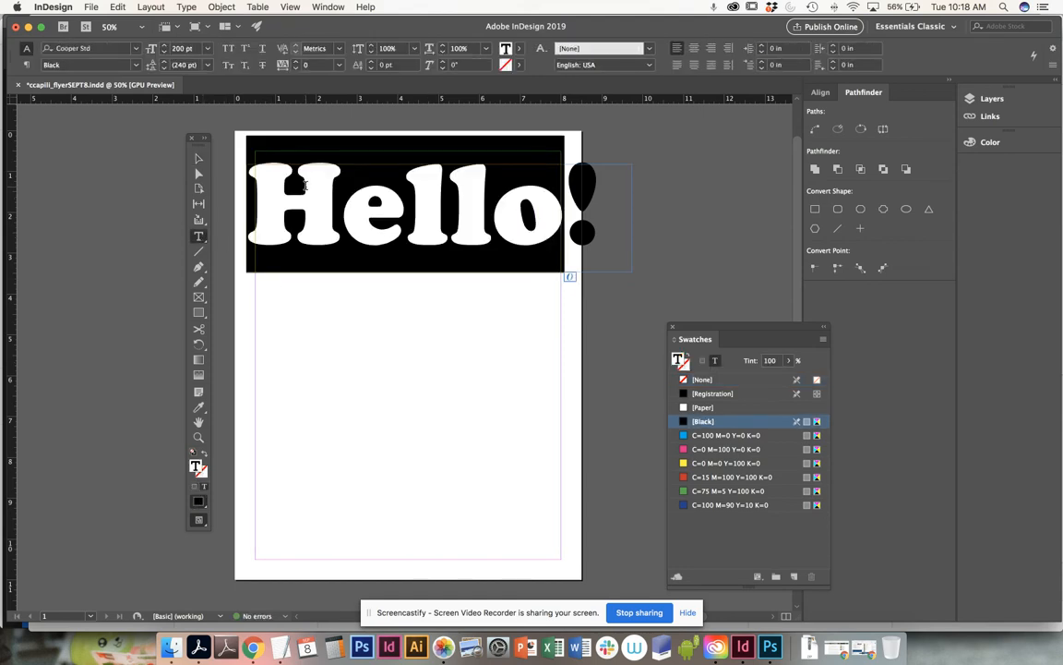
key(super+a)
click(199, 159)
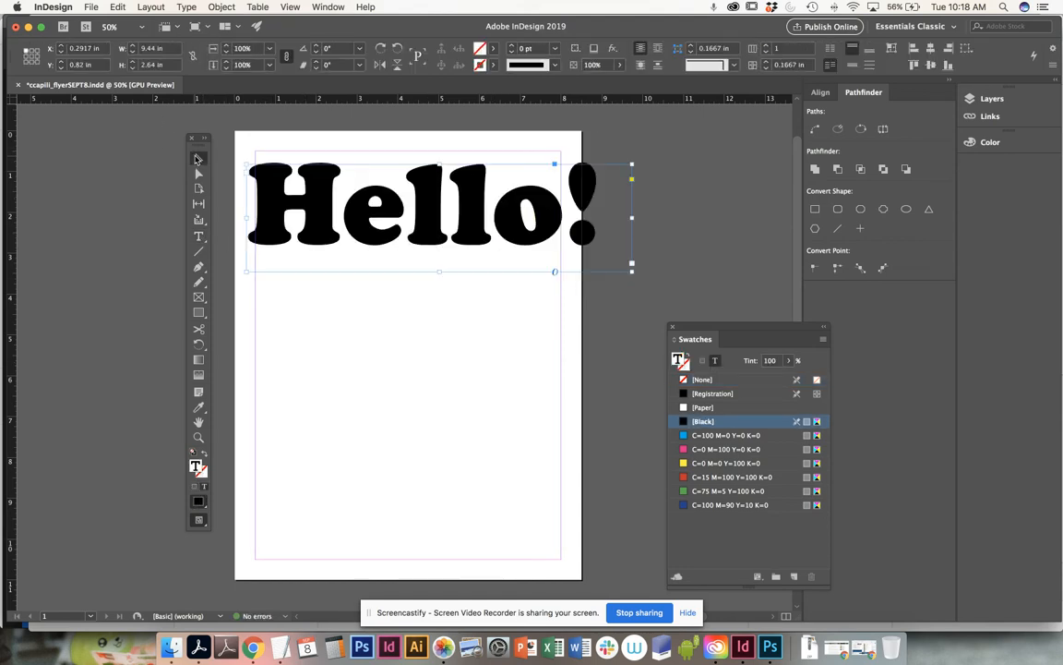
click(420, 330)
click(519, 235)
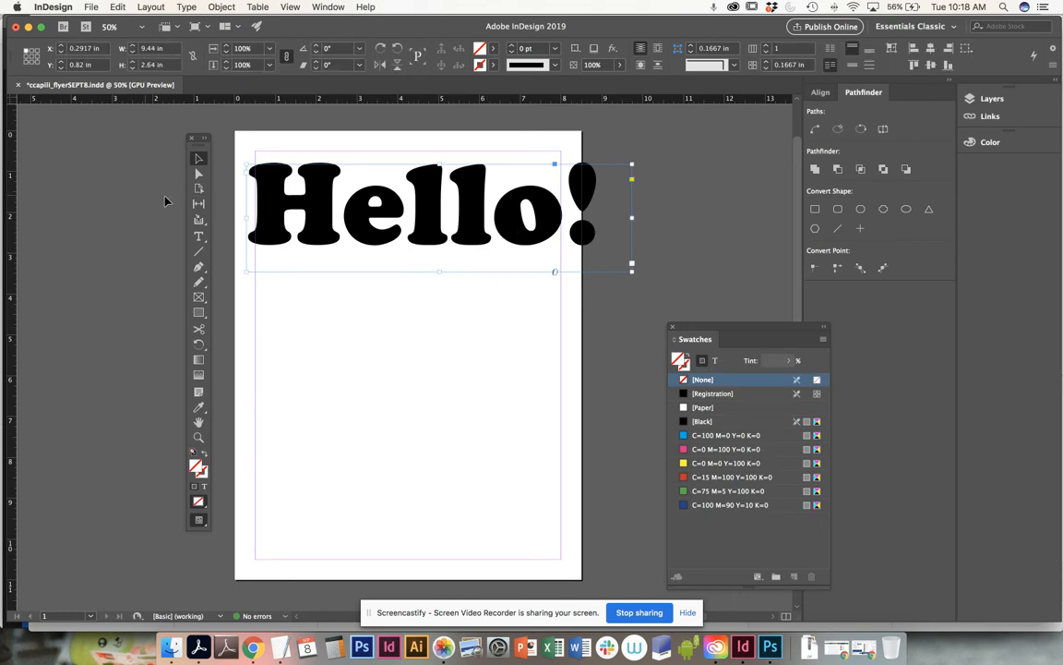
Select the entire "Hello!" text with the Type tool so its characters can be recoloured
key(t)
triple_click(301, 207)
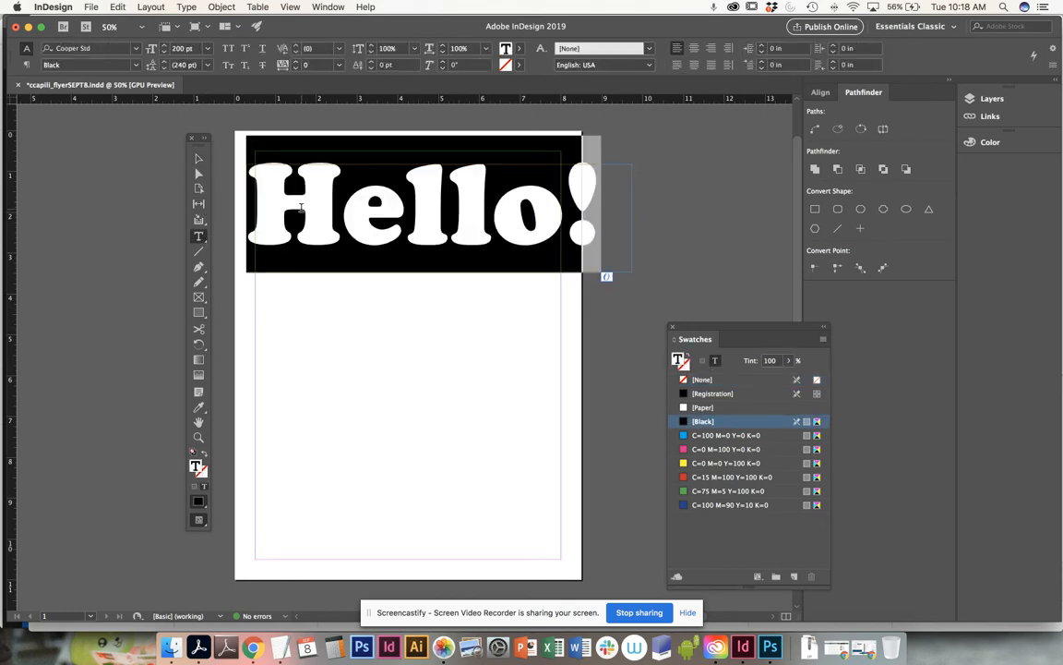
click(305, 207)
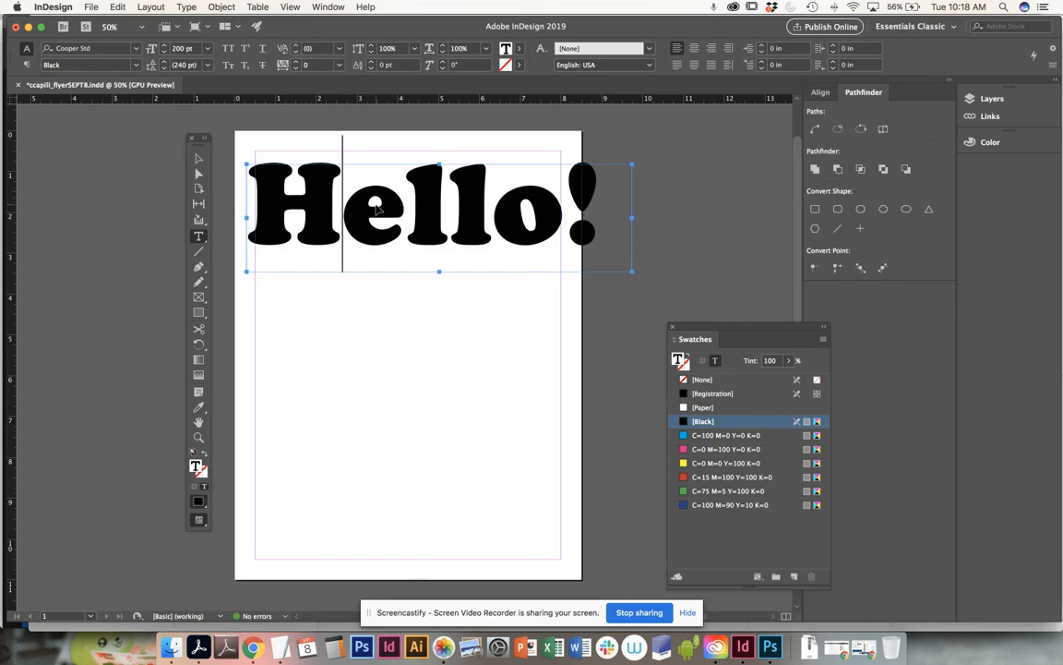
triple_click(506, 218)
drag(594, 216, 270, 179)
click(268, 199)
triple_click(352, 192)
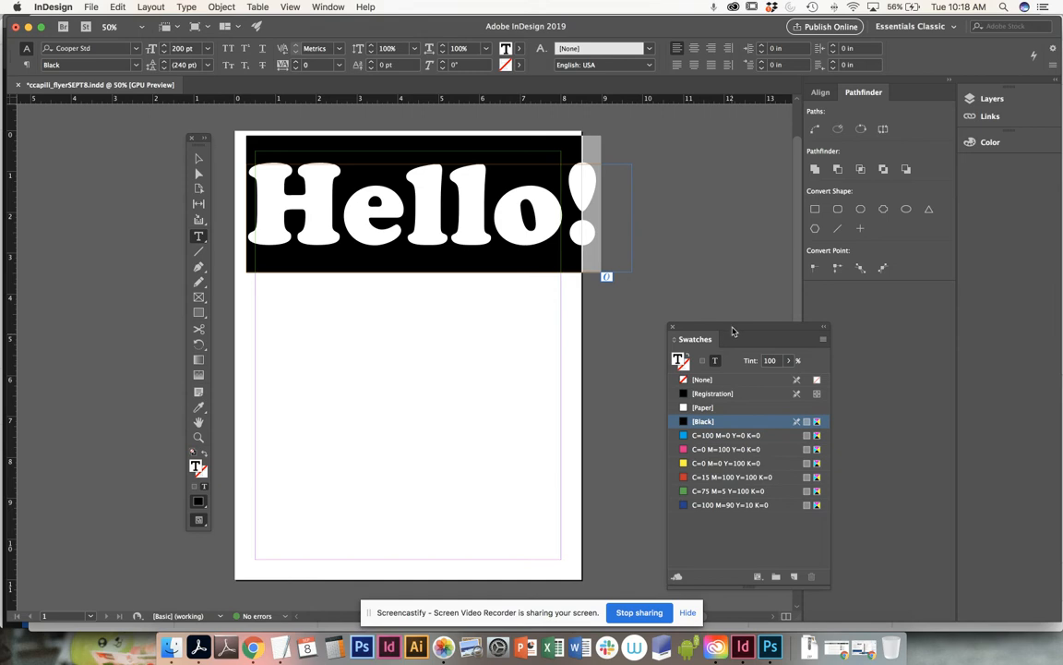
Move the Swatches panel up and colour the text red (C=15 M=100 Y=100 K=0) after trying the cyan, magenta and yellow swatches
drag(733, 330, 736, 141)
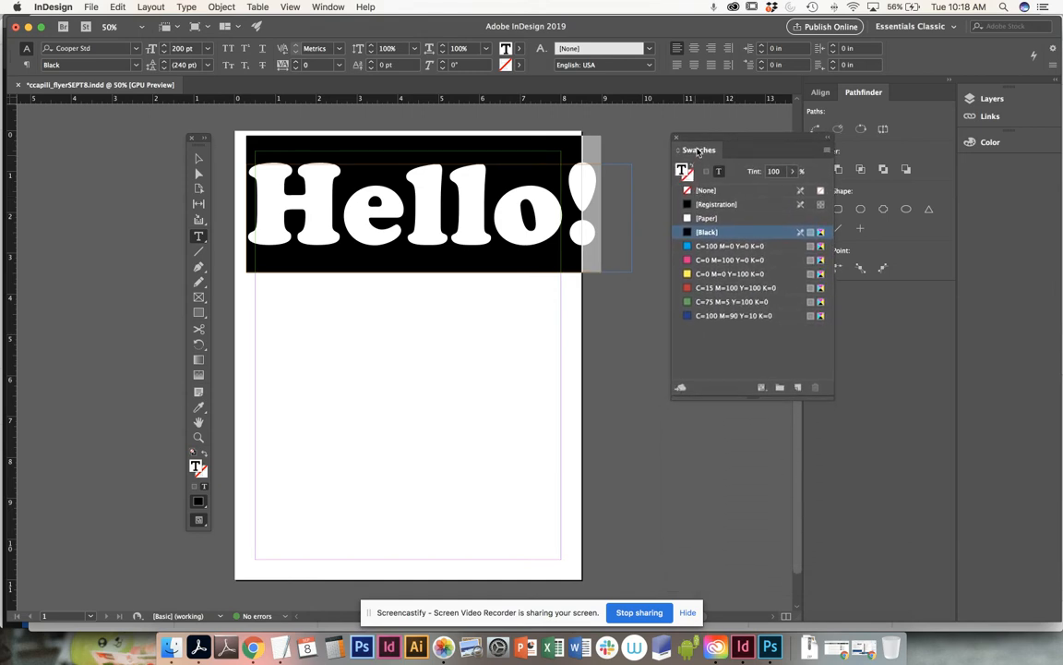
click(711, 248)
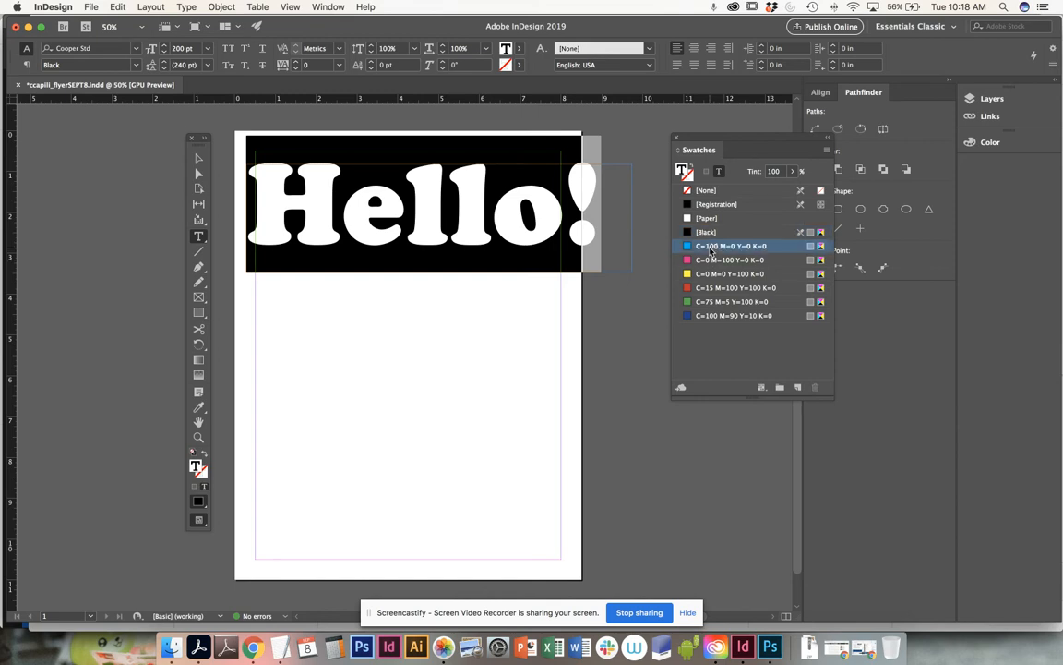
click(710, 260)
click(708, 275)
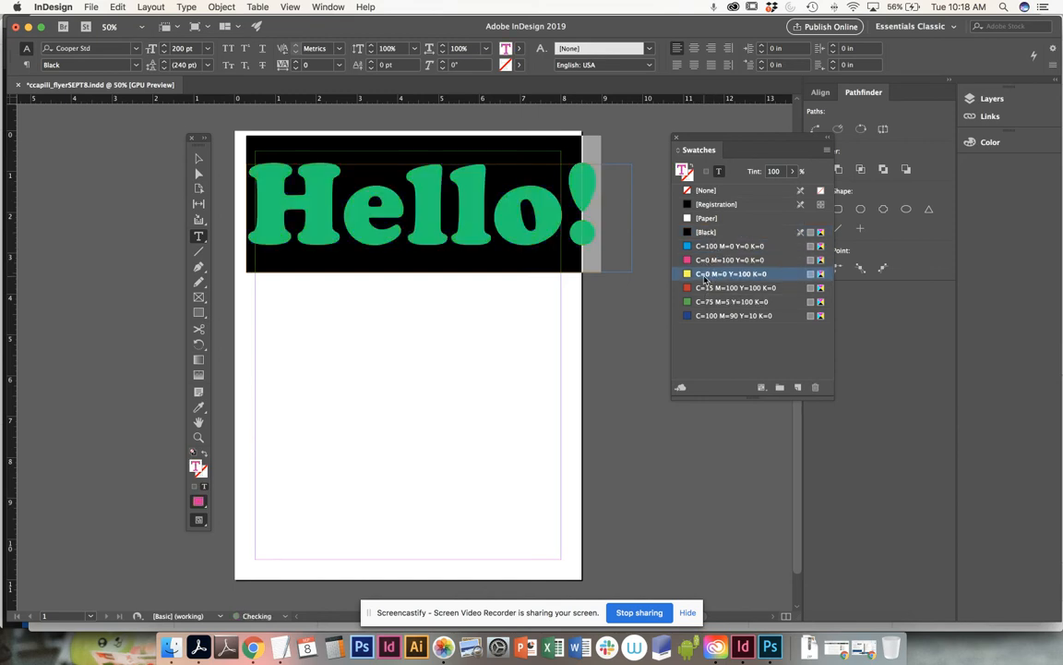
click(710, 287)
click(479, 342)
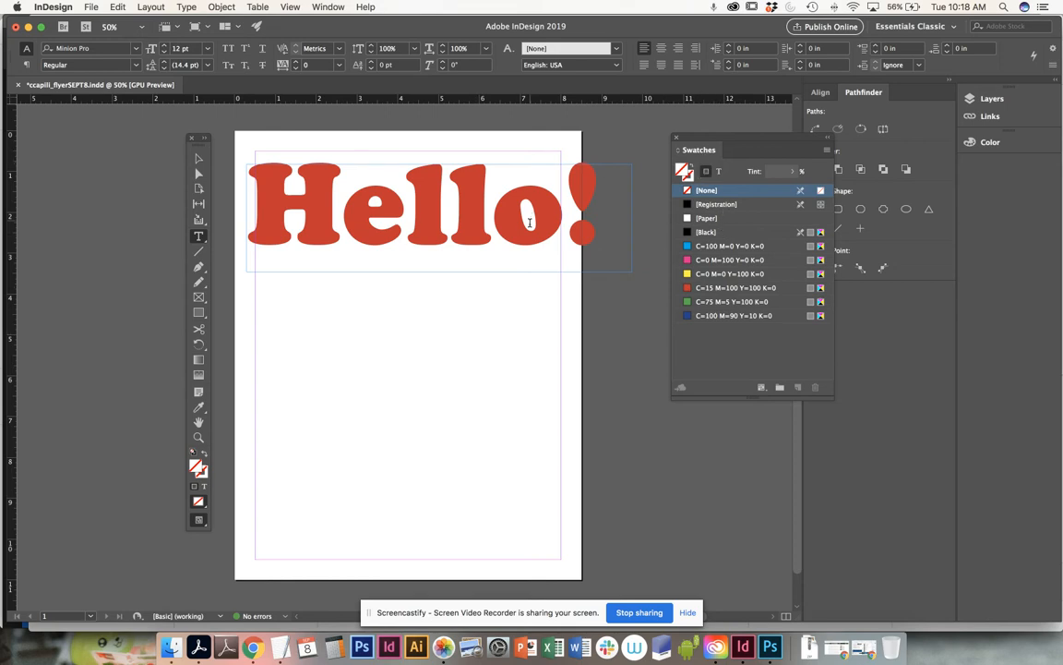
Duplicate the red C=15 M=100 Y=100 K=0 swatch for the letter "o" and set the copy's Black to 29%
drag(565, 198, 516, 211)
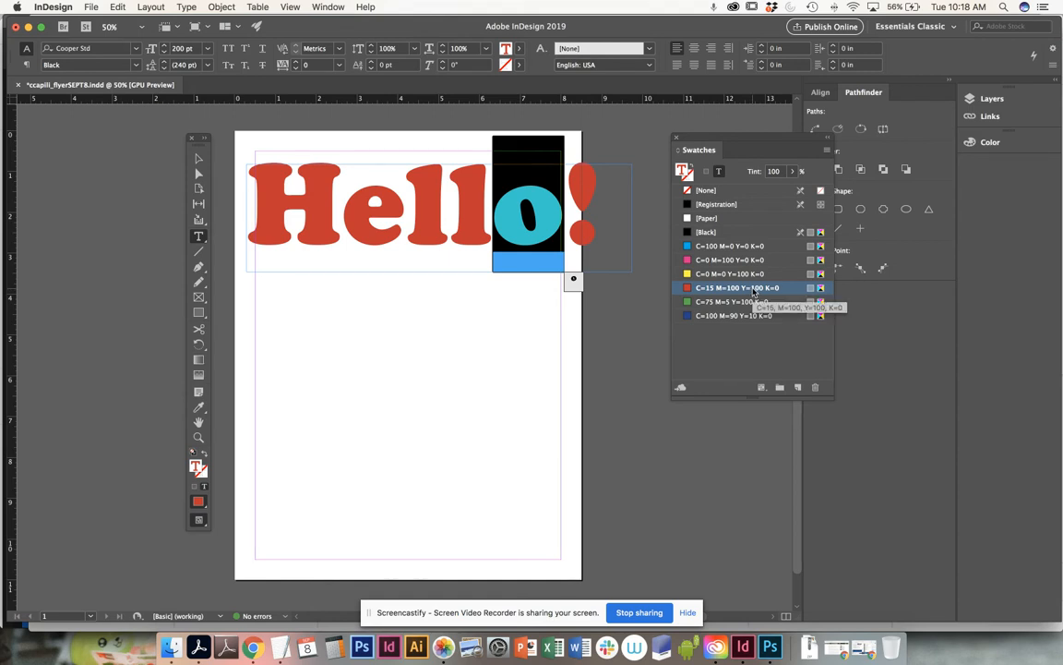
click(798, 389)
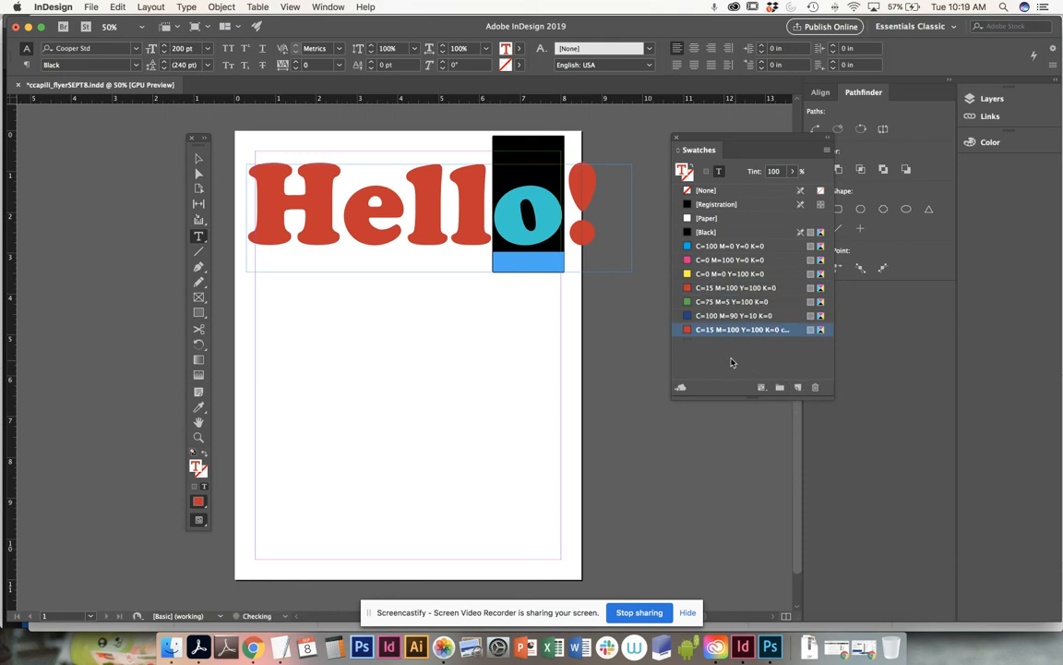
double_click(687, 333)
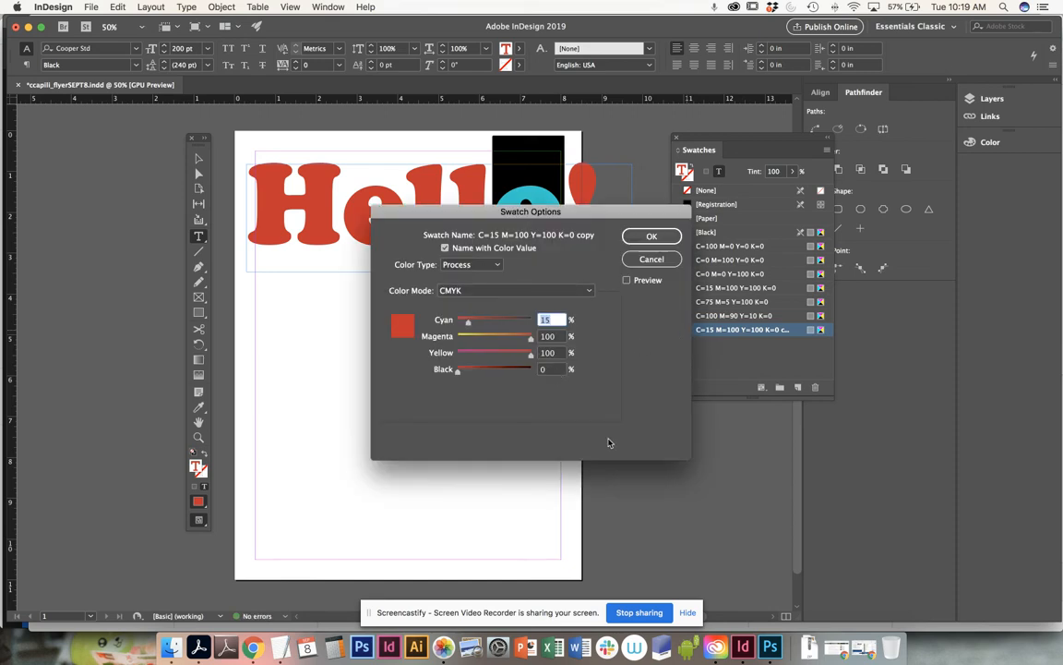
drag(457, 376, 480, 377)
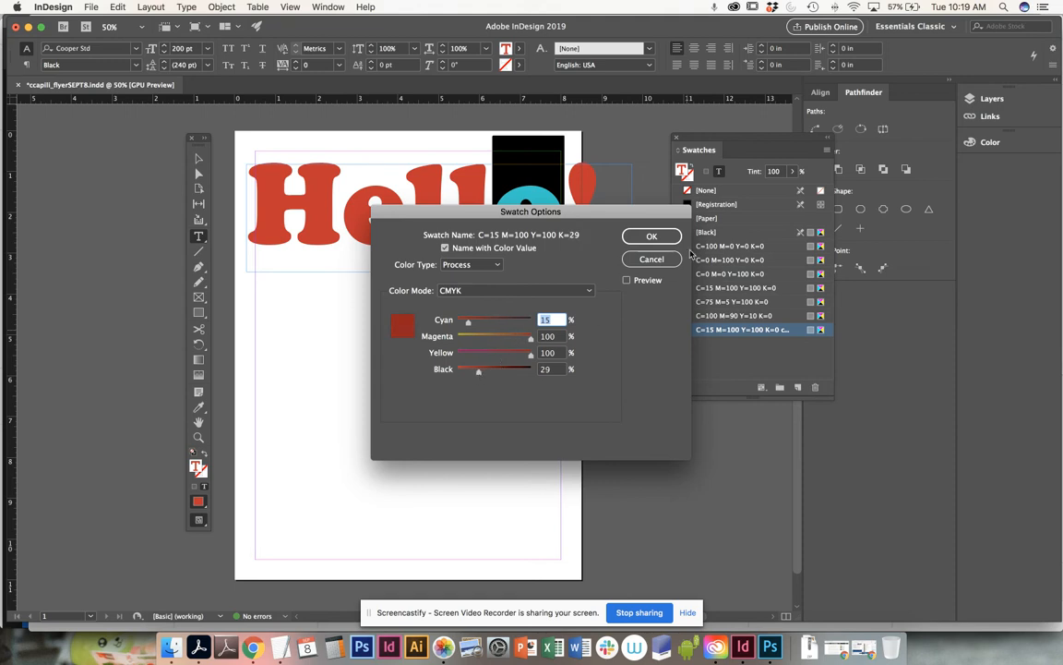
click(651, 237)
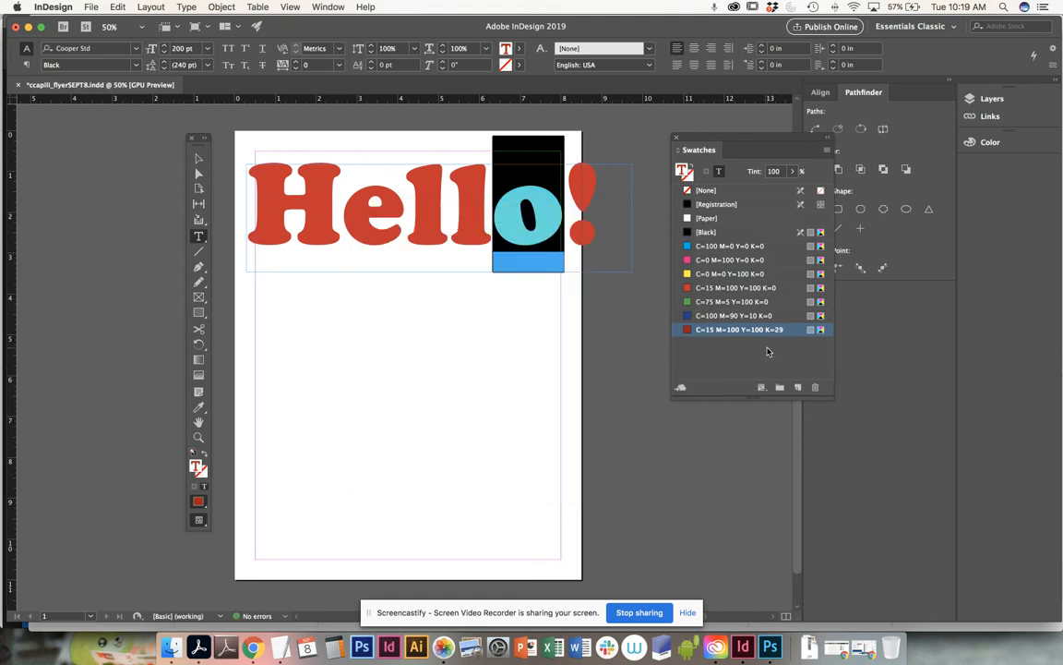
click(575, 198)
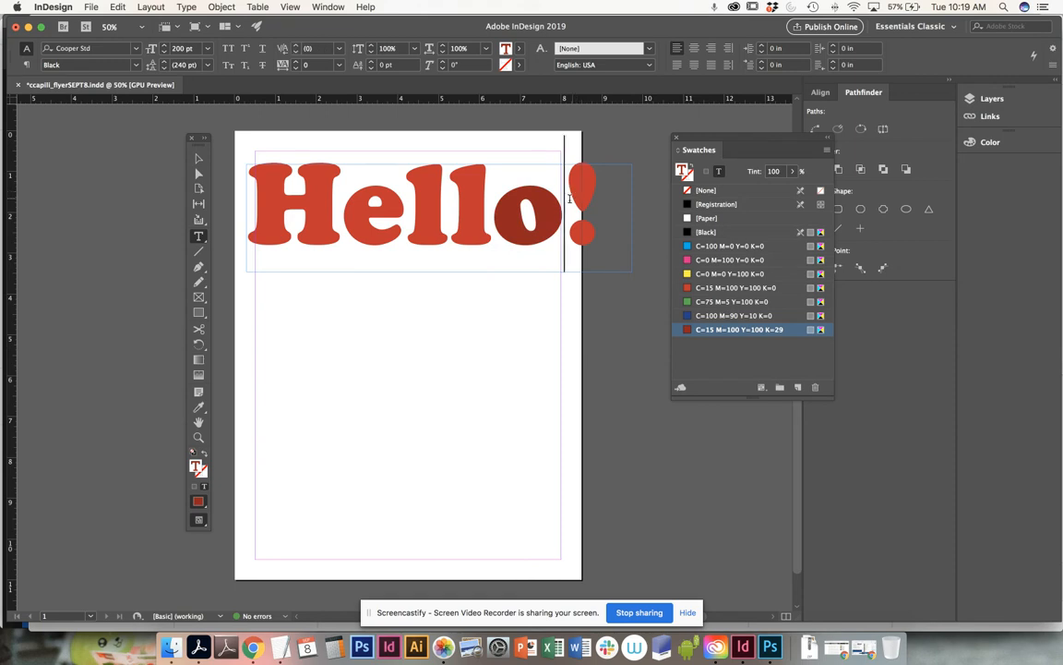
Colour the entire "Hello!" text with the dark red C=15 M=100 Y=100 K=29 swatch
drag(541, 218, 517, 218)
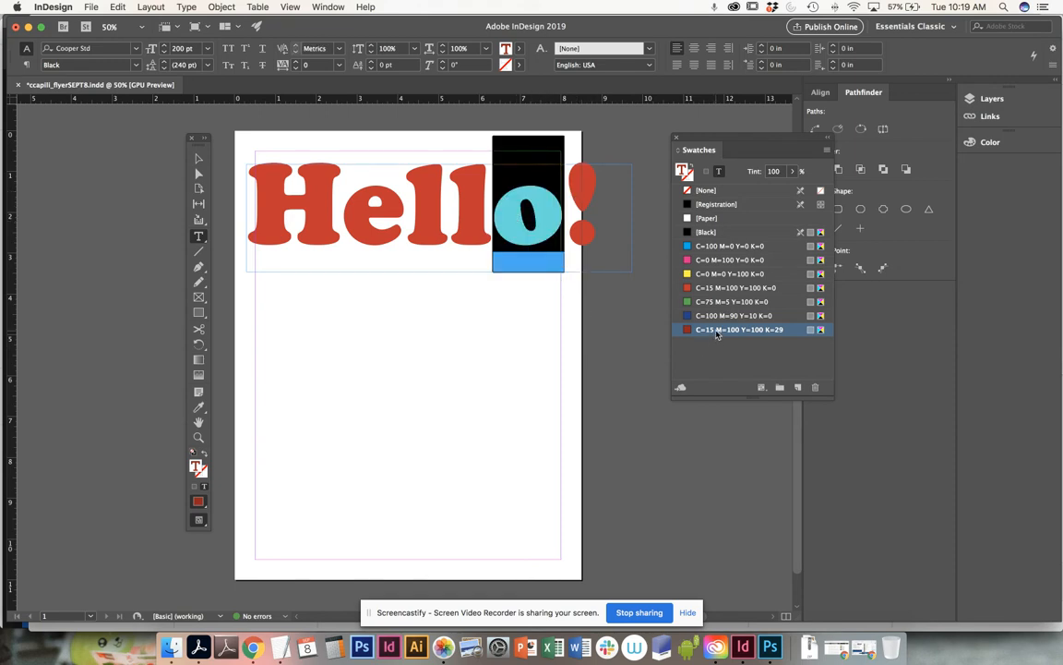
click(479, 211)
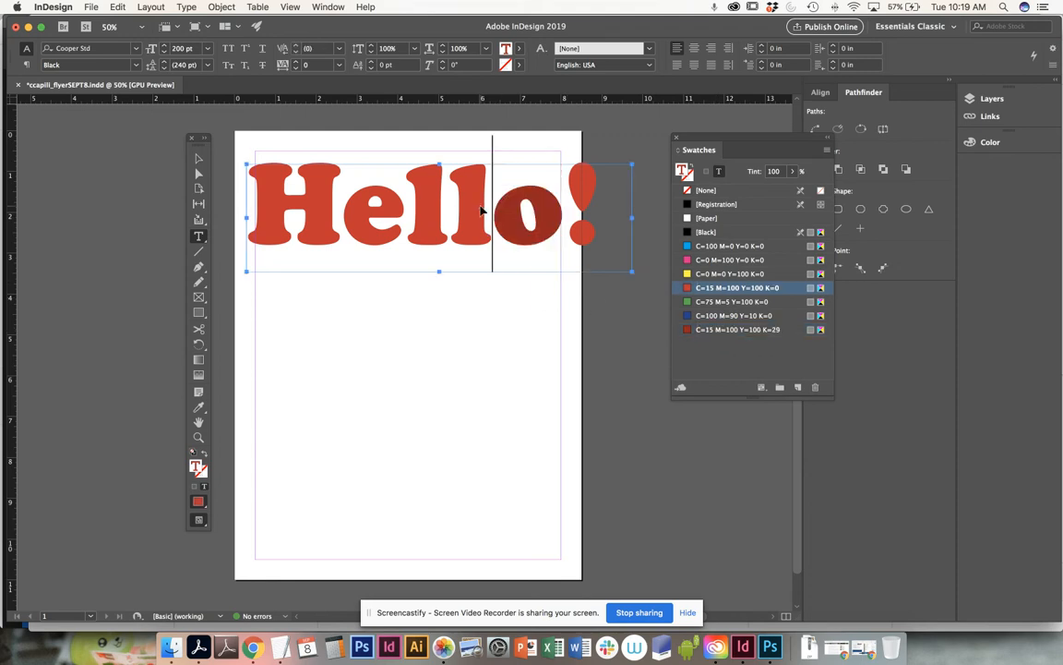
key(super+a)
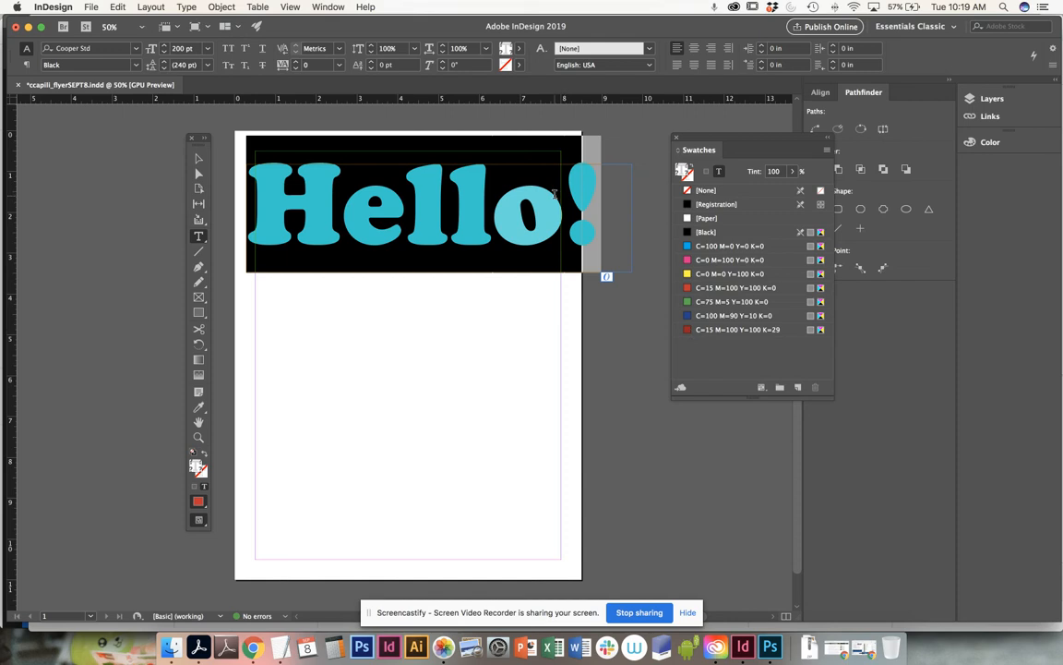
click(689, 329)
click(429, 444)
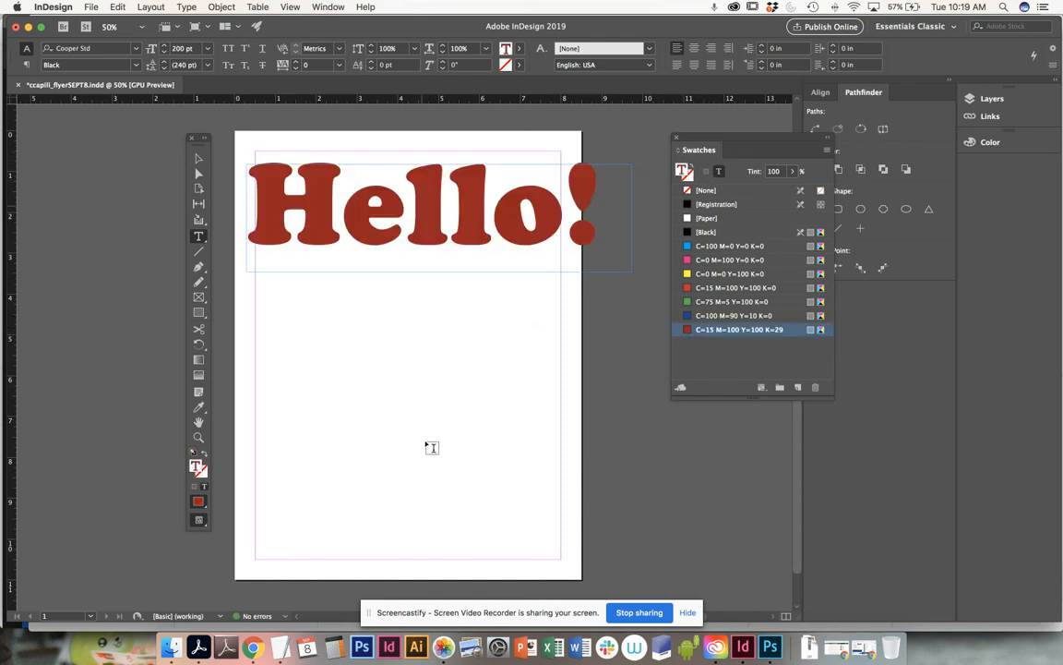
Save the flyer document and move the "Hello!" frame up to a Y position of 0.5 in
click(199, 159)
click(331, 324)
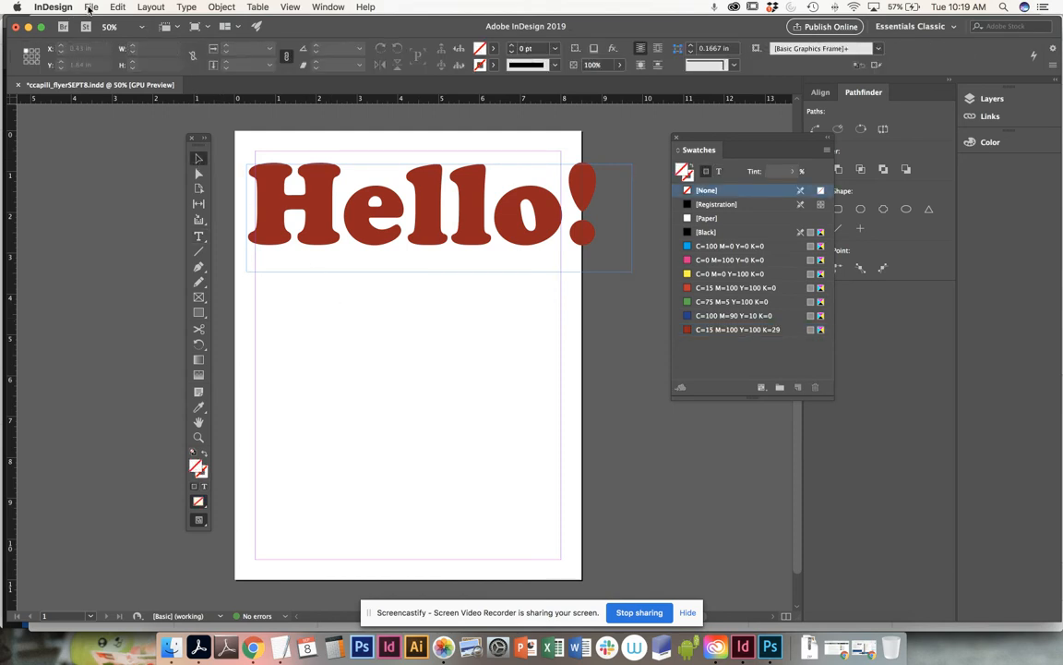
click(90, 9)
click(100, 82)
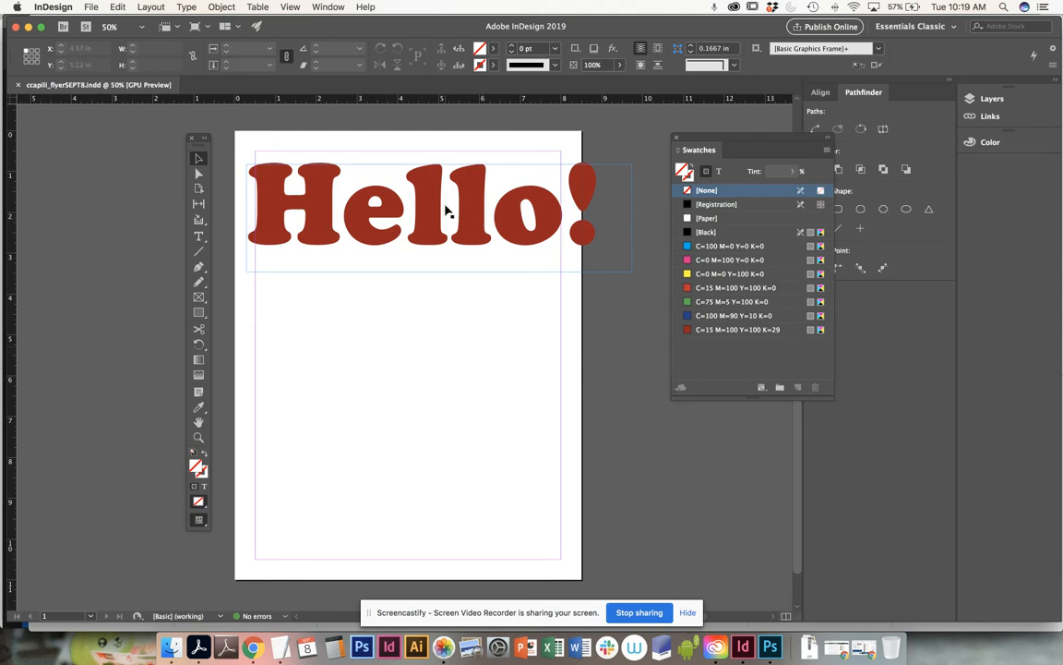
drag(386, 176, 386, 161)
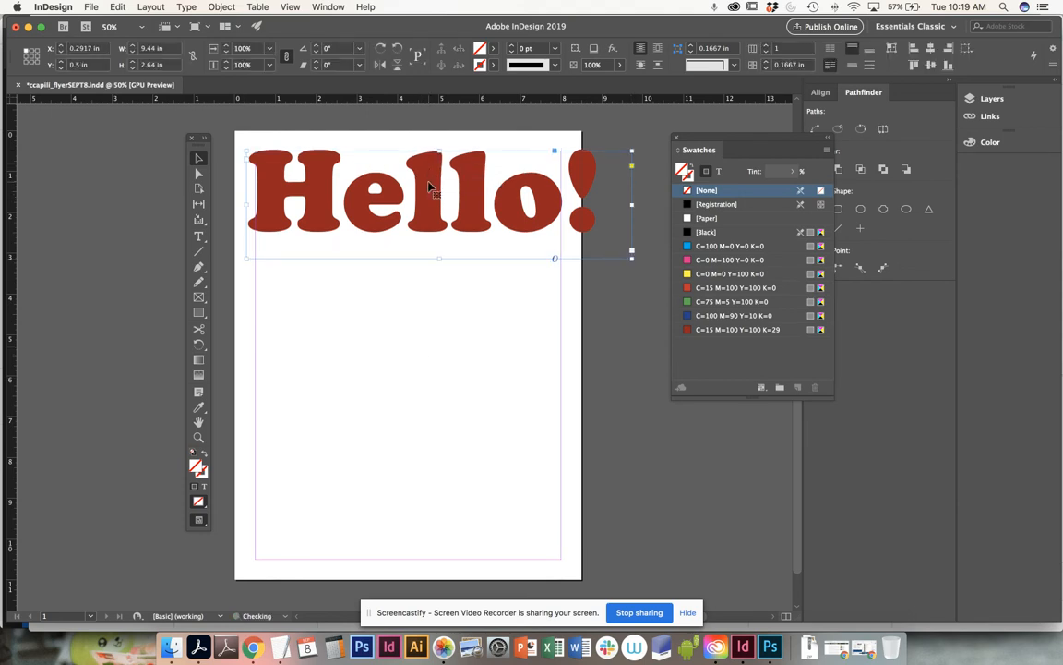
click(397, 357)
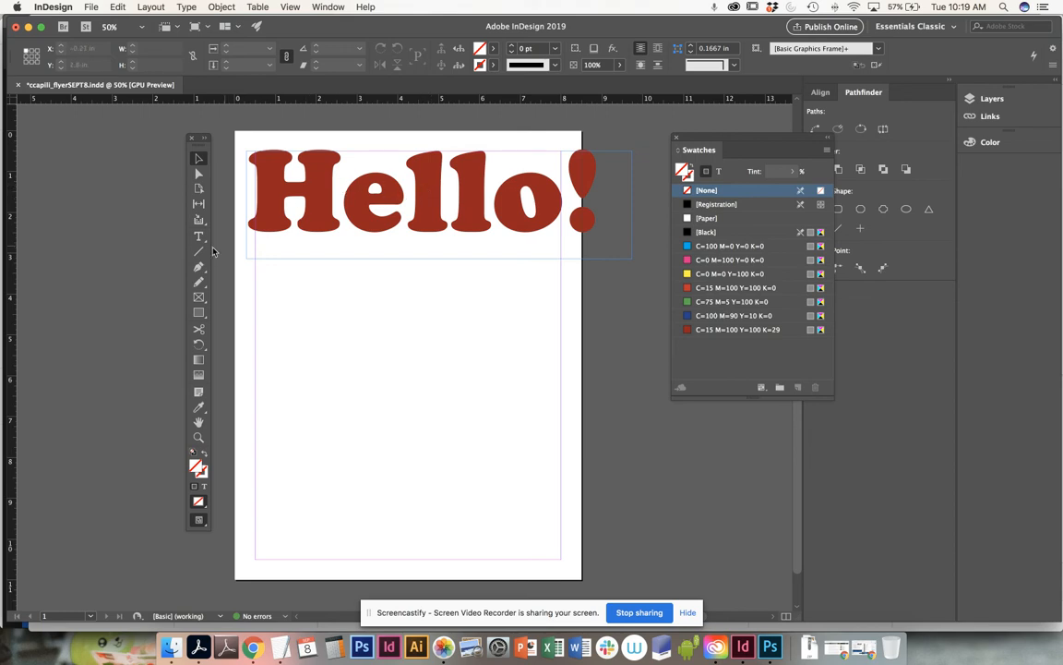
Draw a text frame about 5.51 in wide and 4.2 in high in the page's lower margin area and fill it with placeholder text
key(t)
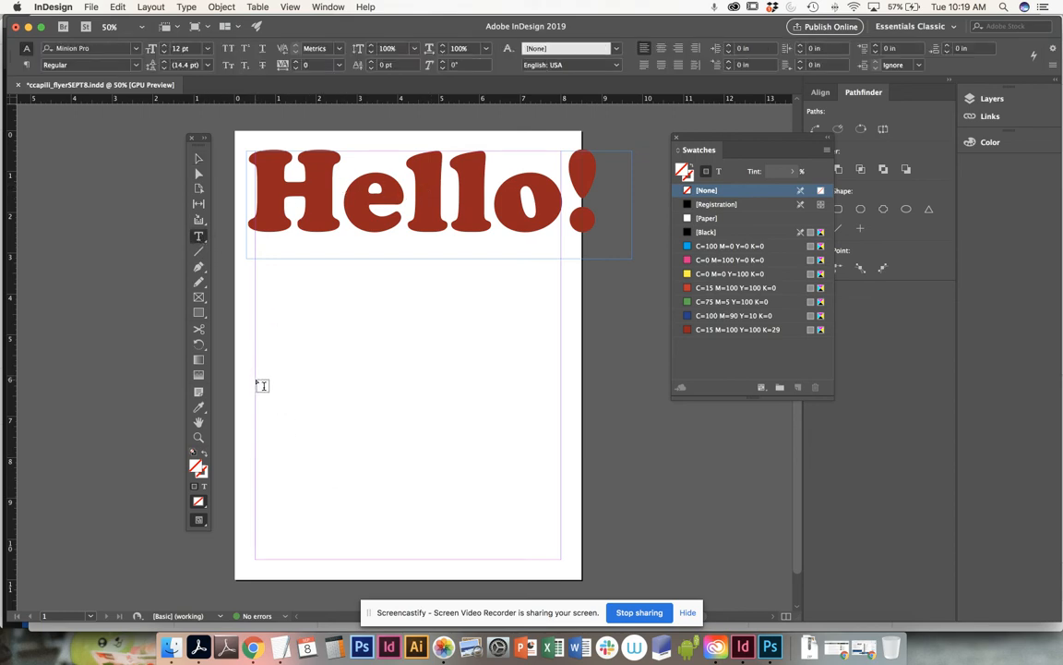
drag(256, 388, 480, 558)
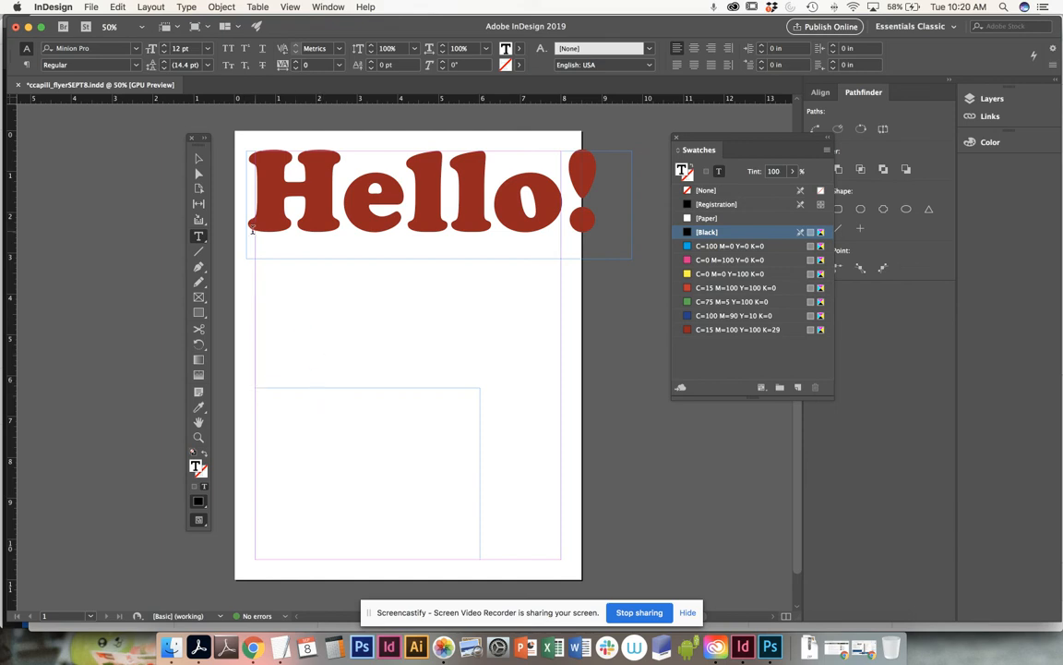
click(188, 7)
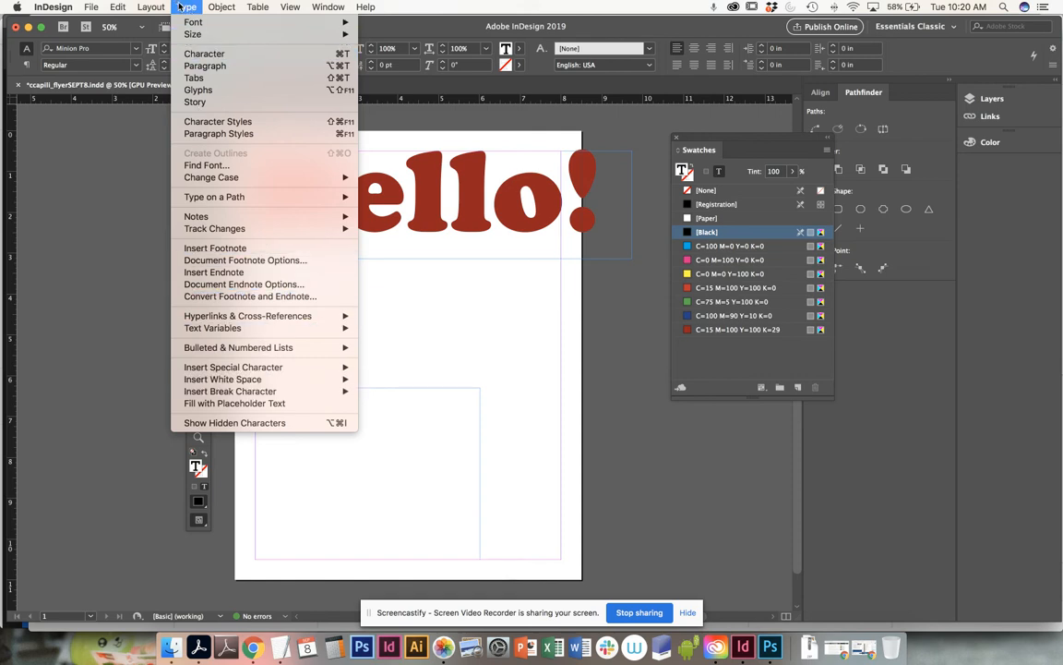
click(247, 404)
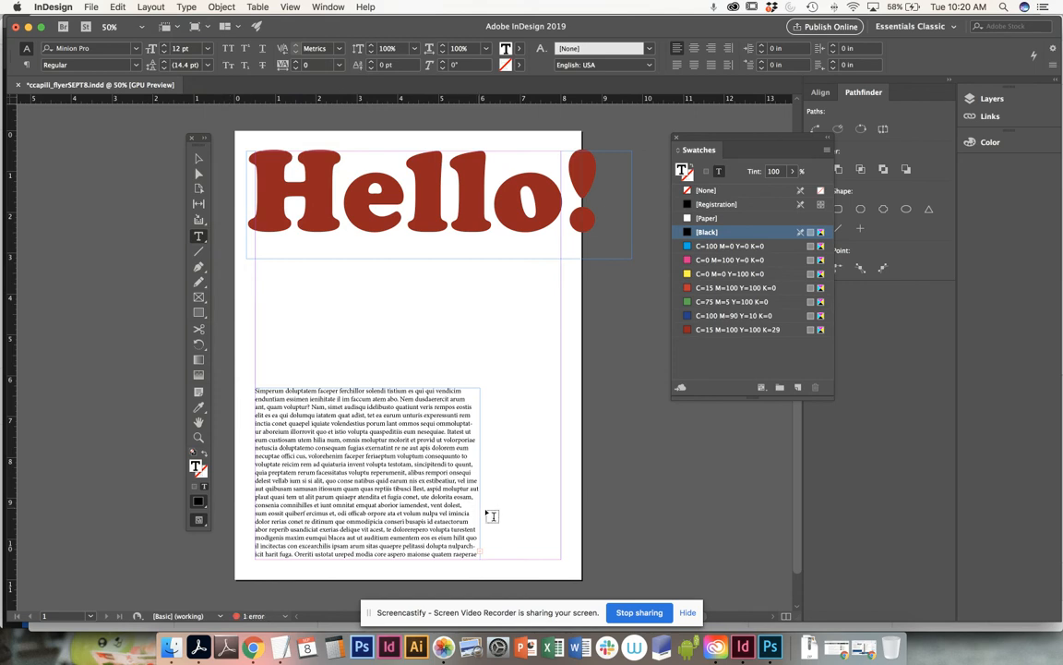
Widen the placeholder text frame to 7.5 in, reaching the right margin, and lower its top edge to a height of about 3.72 in
click(201, 160)
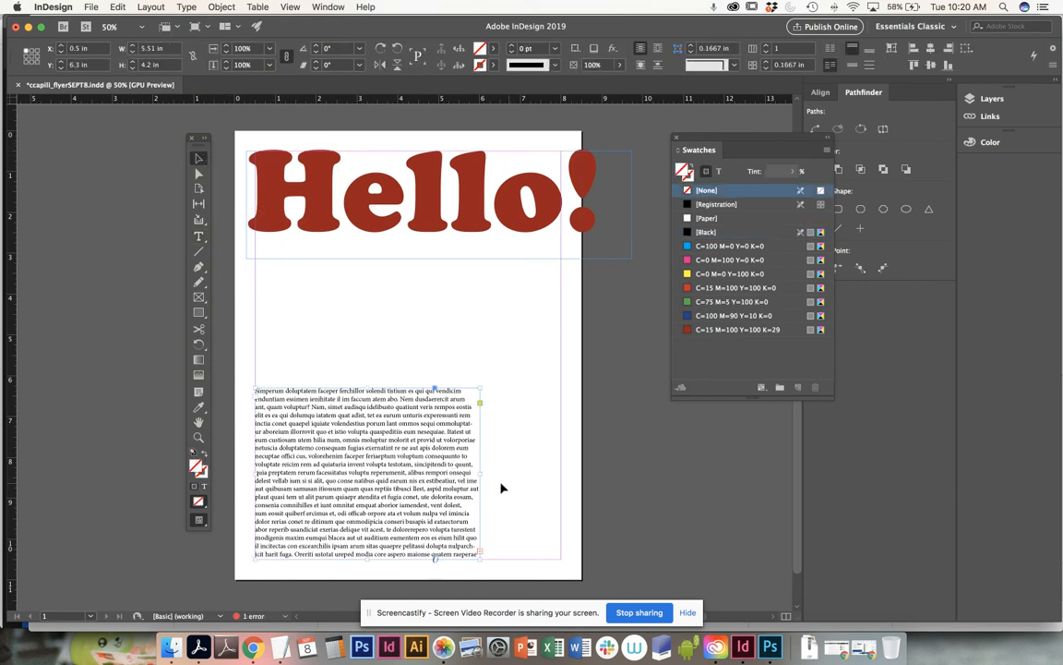
drag(480, 473, 563, 476)
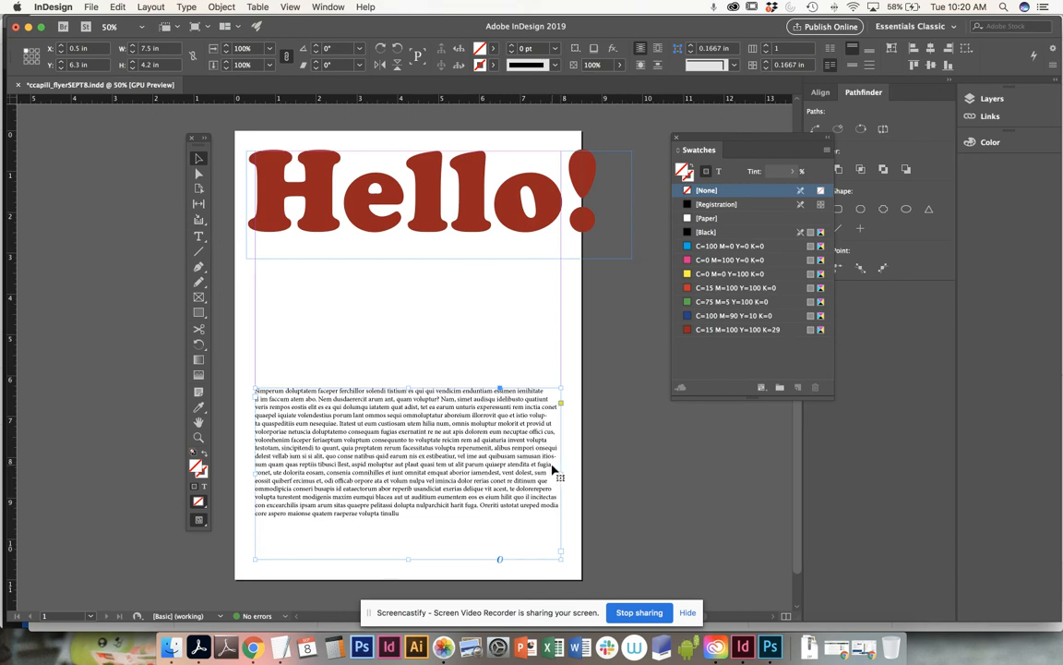
click(199, 237)
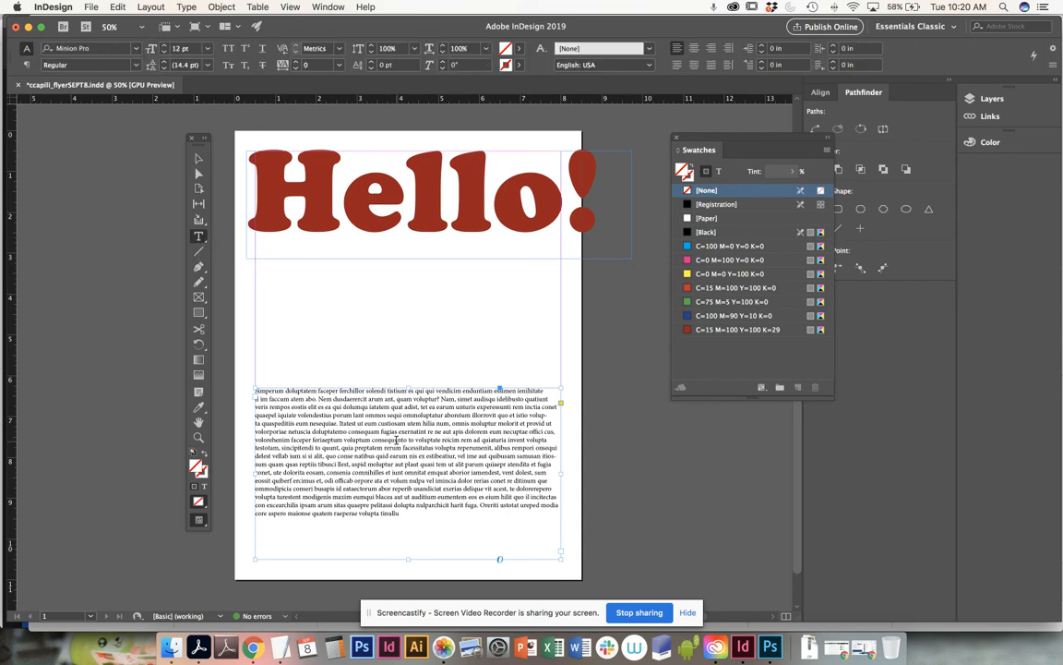
key(Escape)
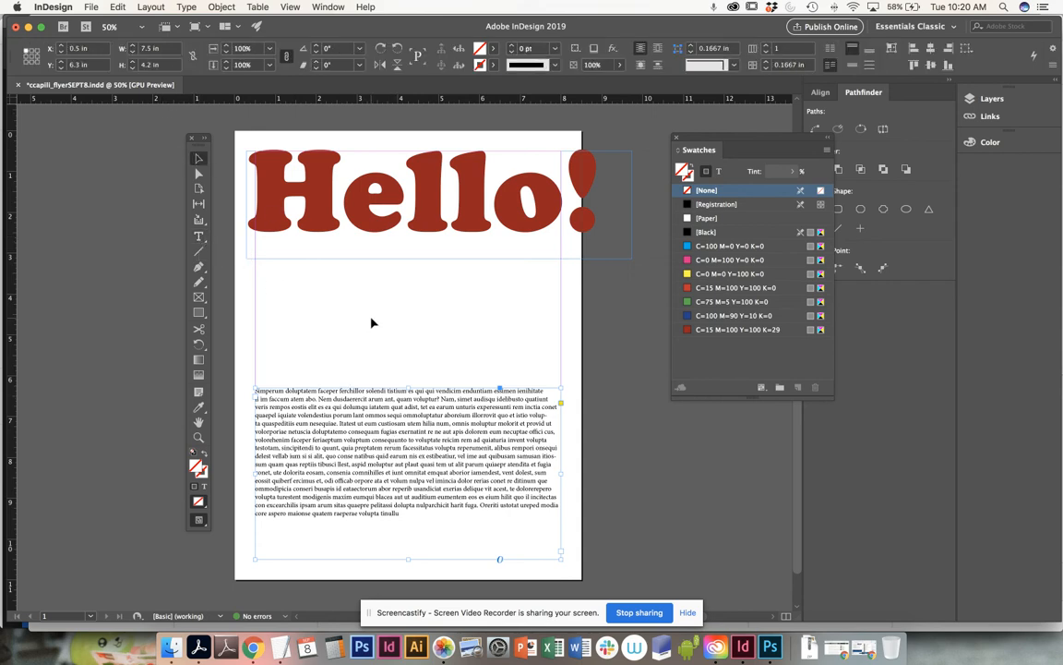
drag(408, 385, 408, 343)
drag(409, 483, 407, 494)
drag(476, 415, 472, 485)
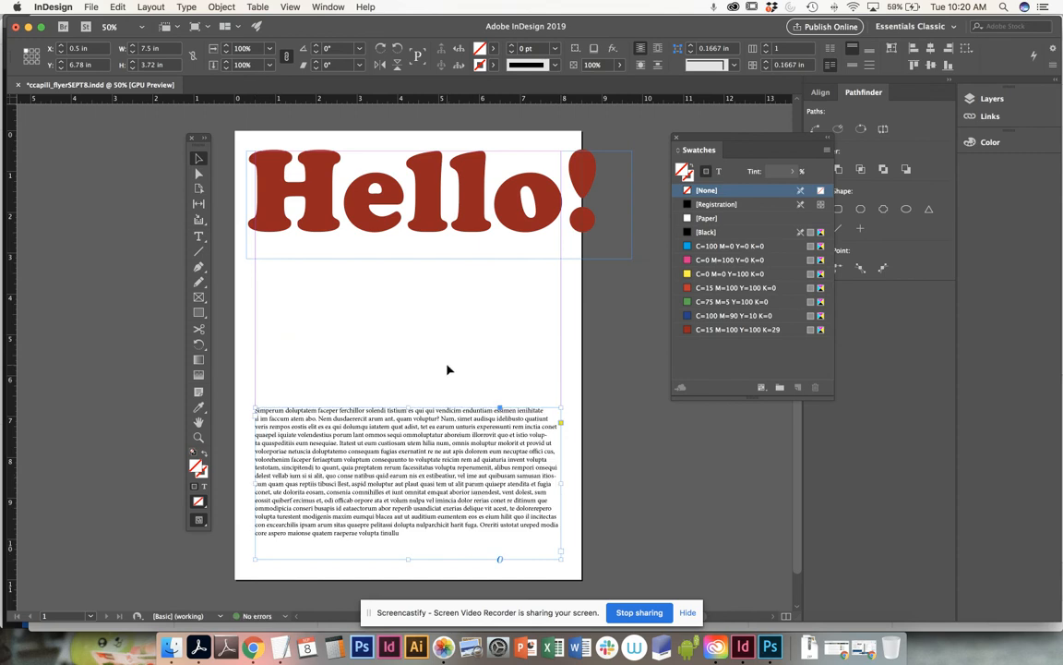
click(281, 334)
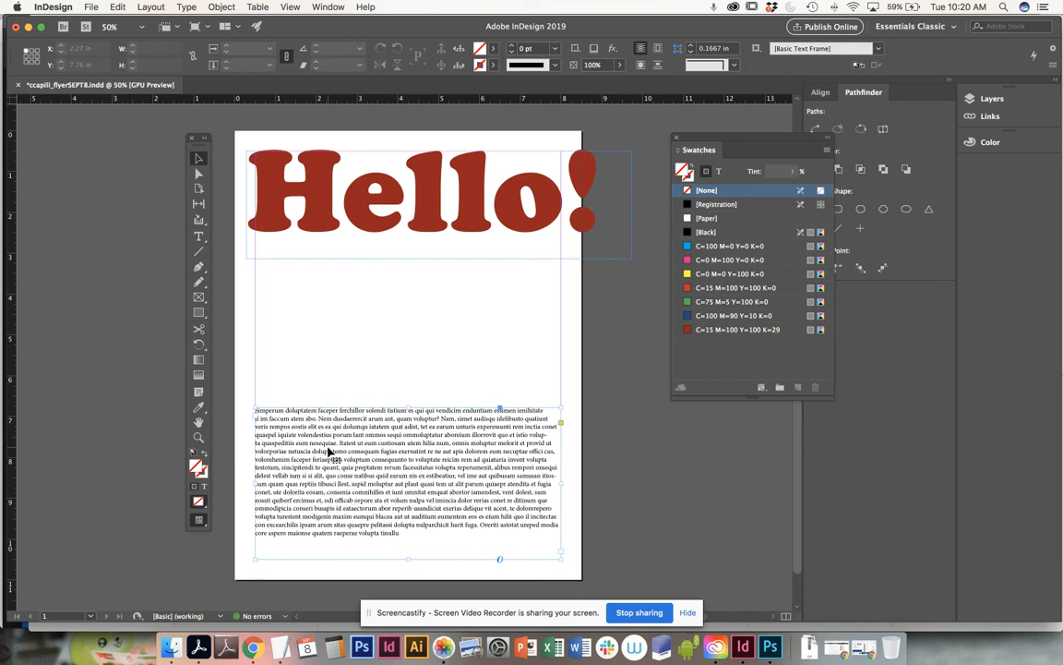
click(328, 452)
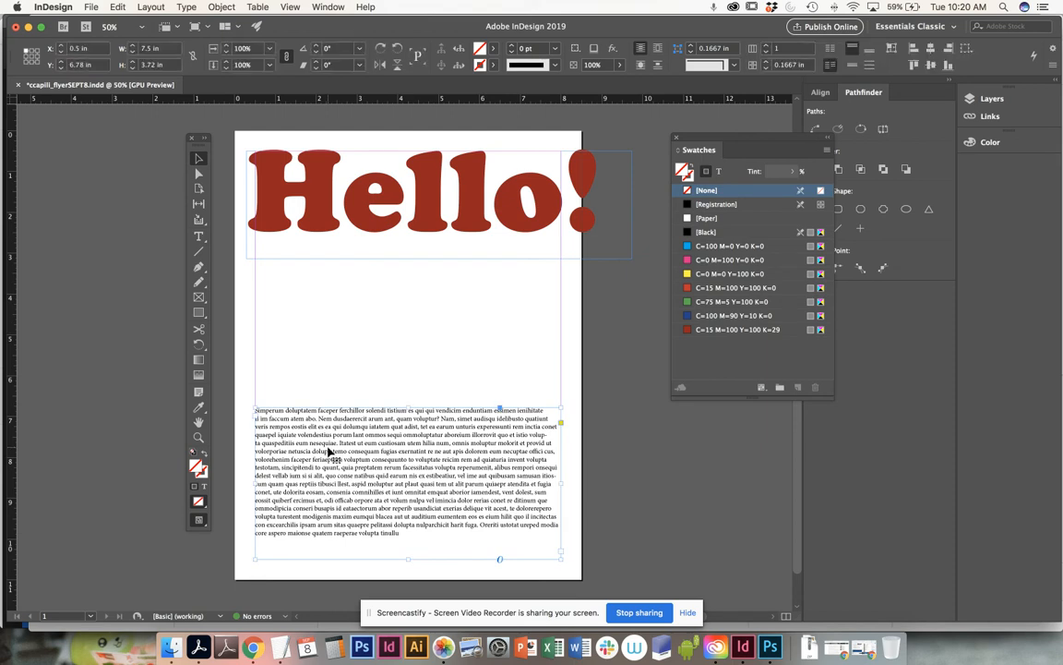
click(198, 174)
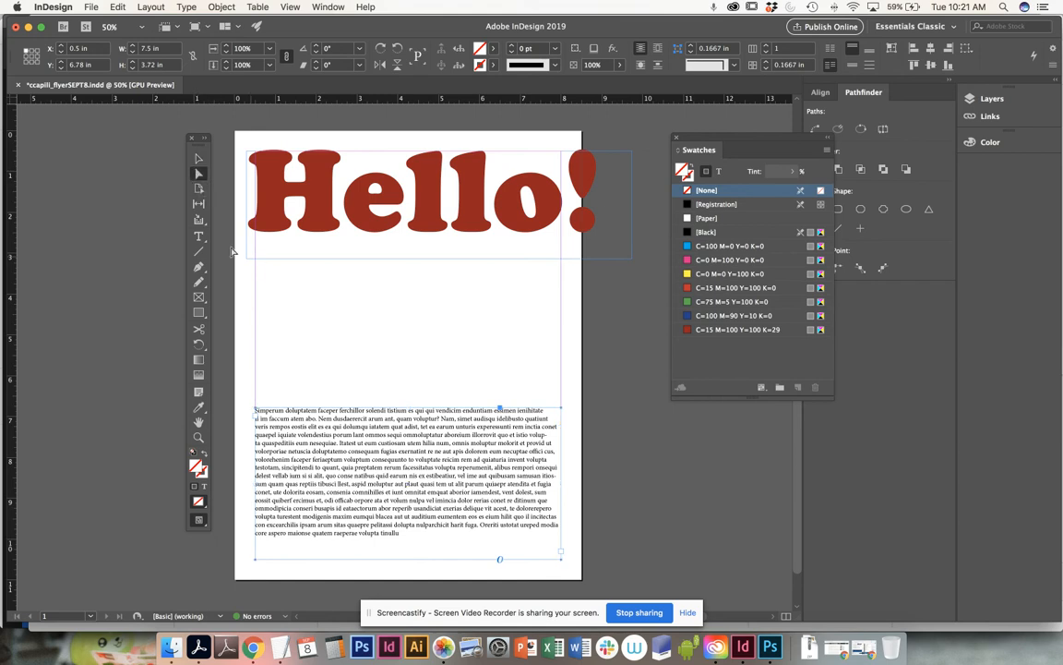
click(198, 158)
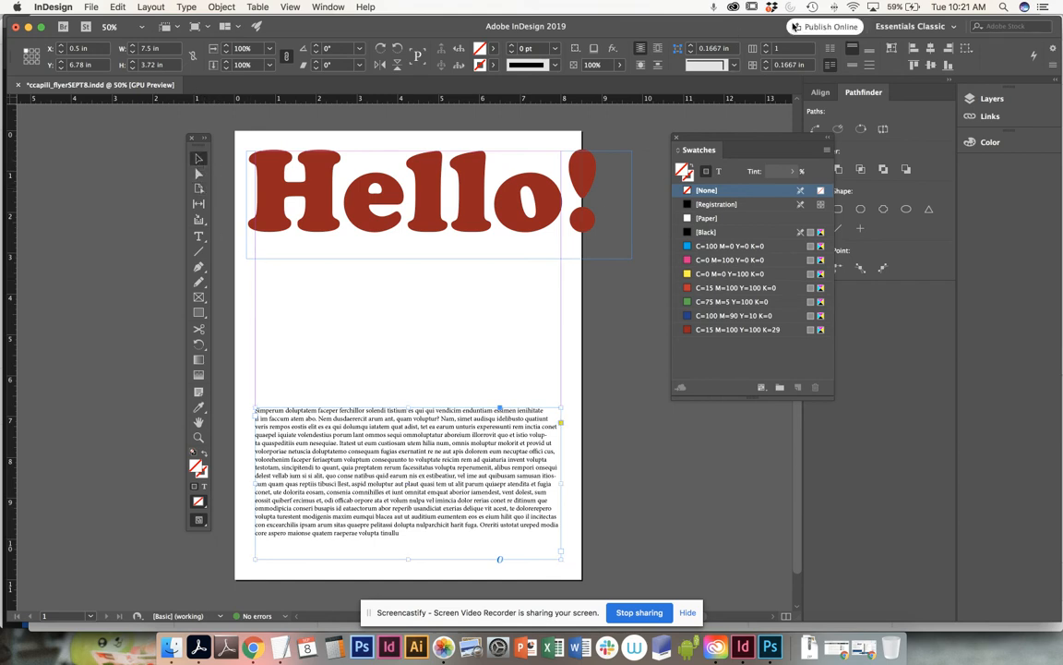
click(400, 360)
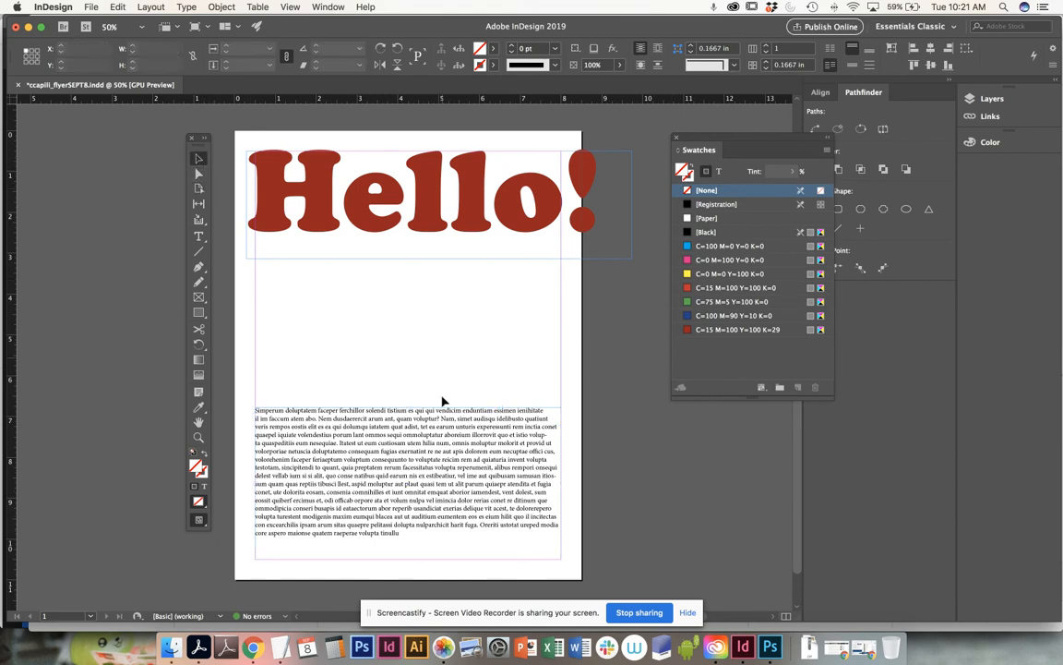
Set the placeholder text frame to two columns after trying three and four, and adjust its top edge until the text fills both columns
click(439, 498)
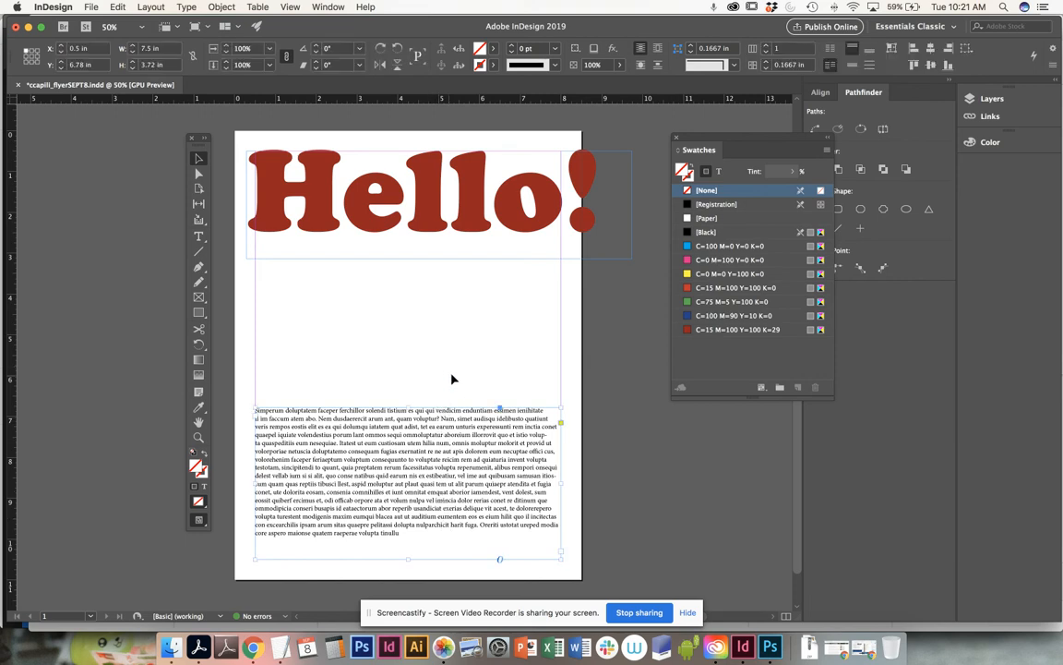
click(766, 47)
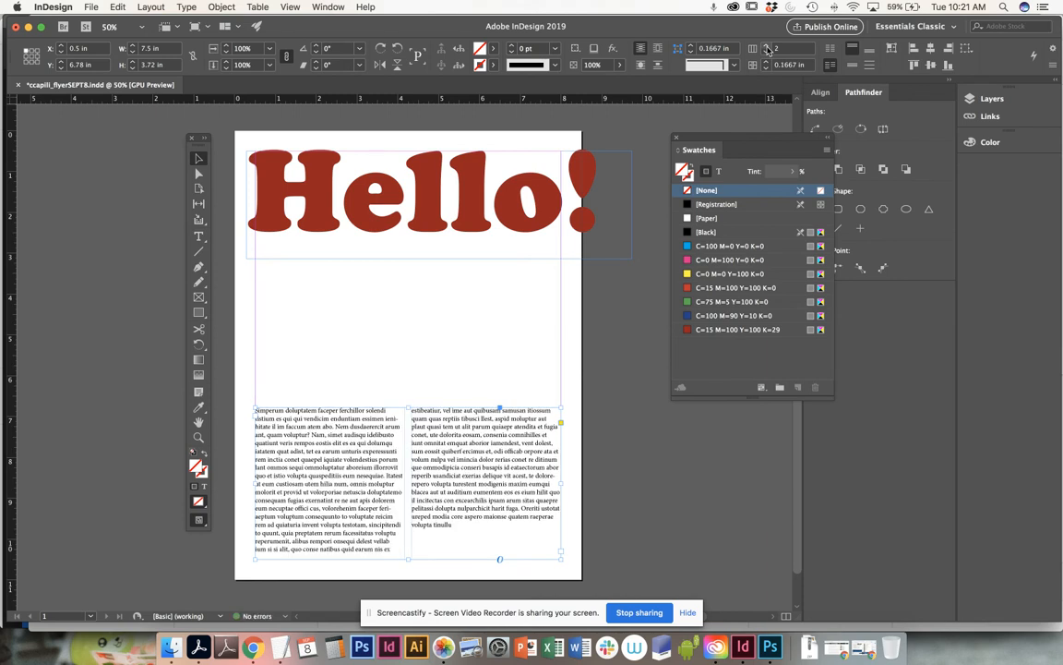
click(766, 48)
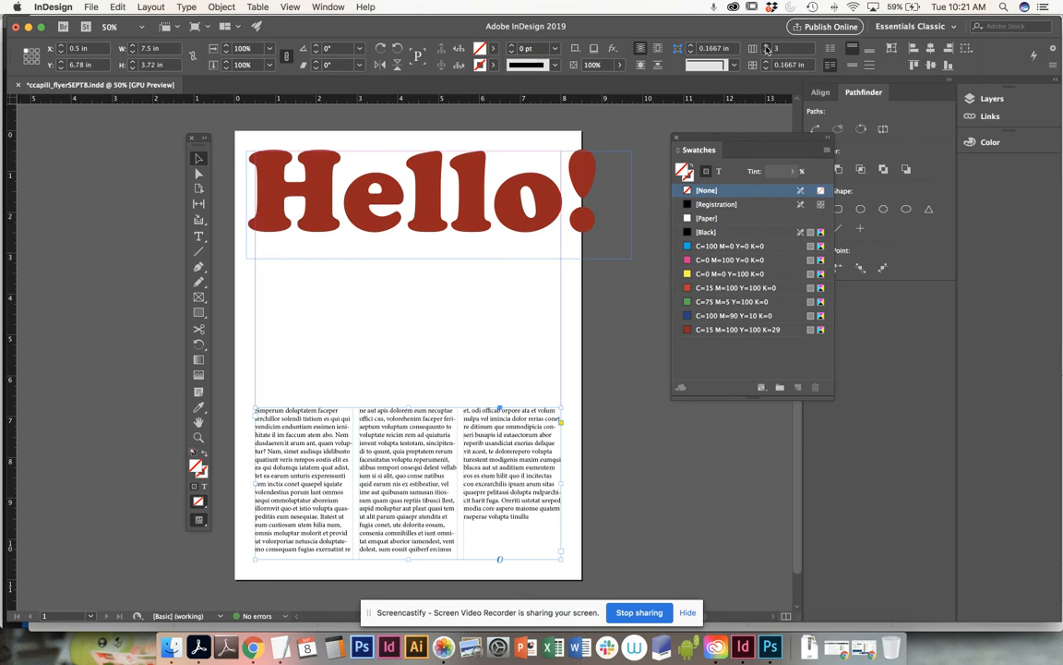
click(766, 48)
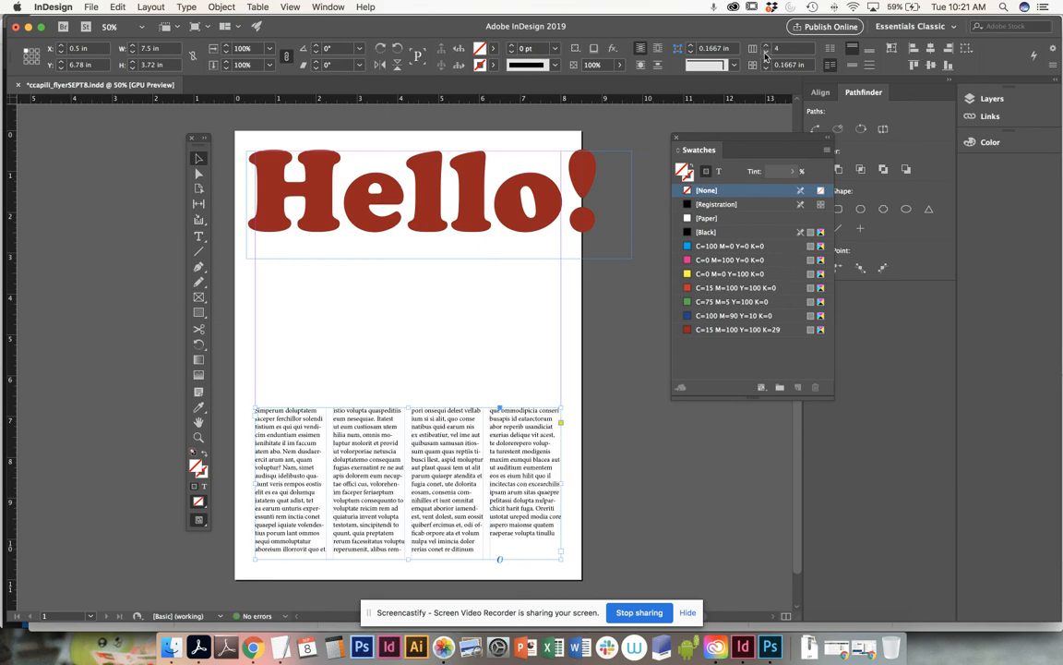
click(766, 52)
drag(410, 409, 410, 355)
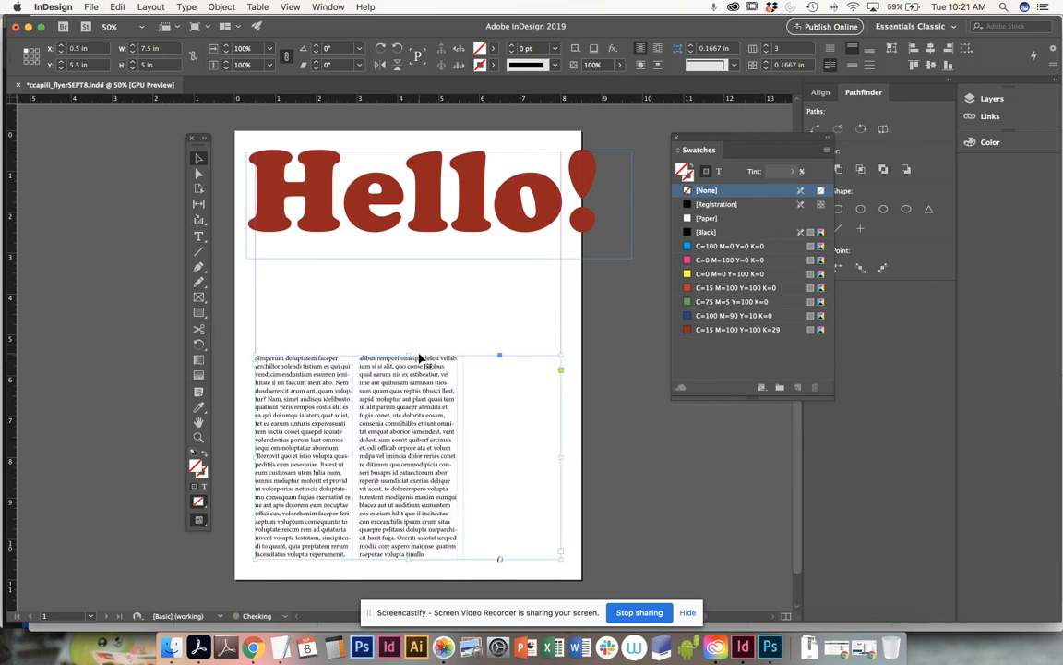
click(767, 53)
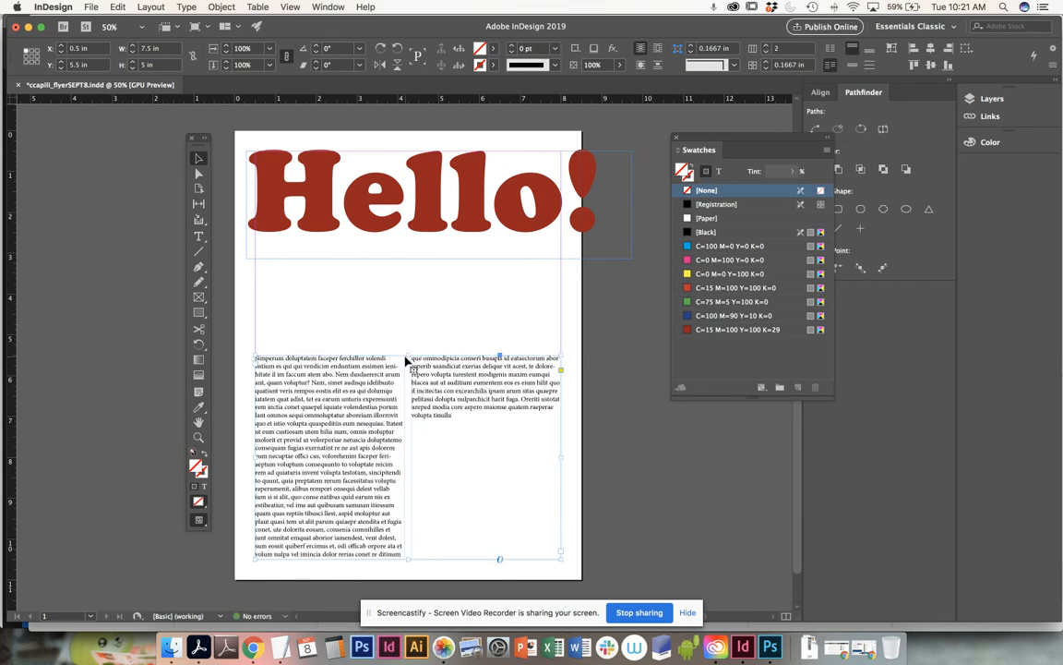
drag(406, 358, 407, 422)
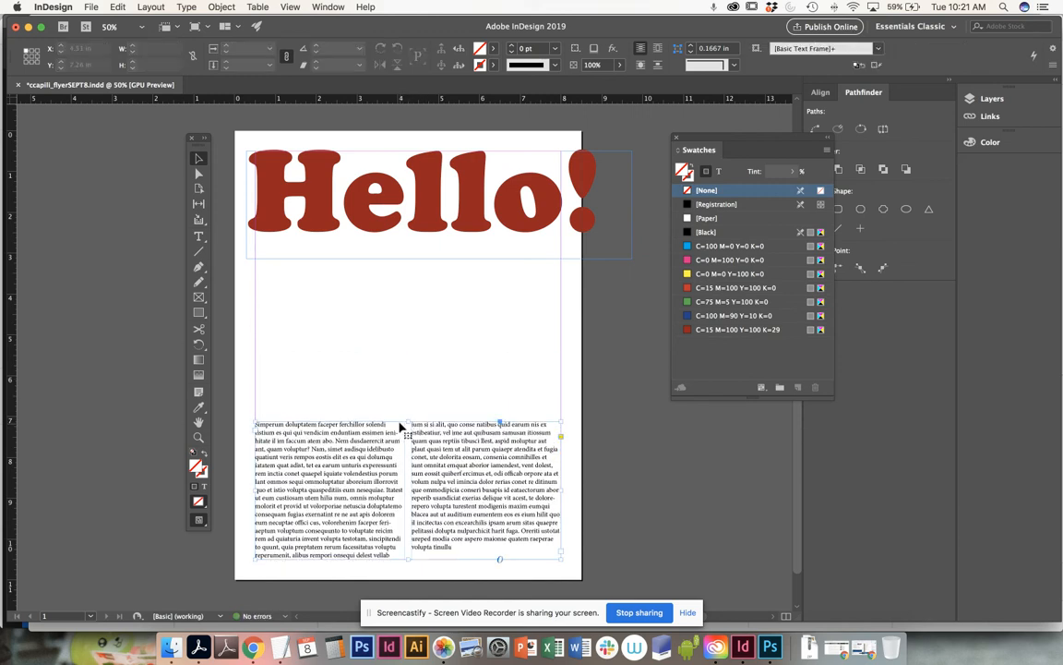
Lower the top edge of the two-column placeholder text frame to Y 7.24 in, giving a height of 3.26 in
drag(408, 420, 408, 424)
click(420, 391)
click(439, 449)
click(447, 388)
click(415, 432)
click(477, 370)
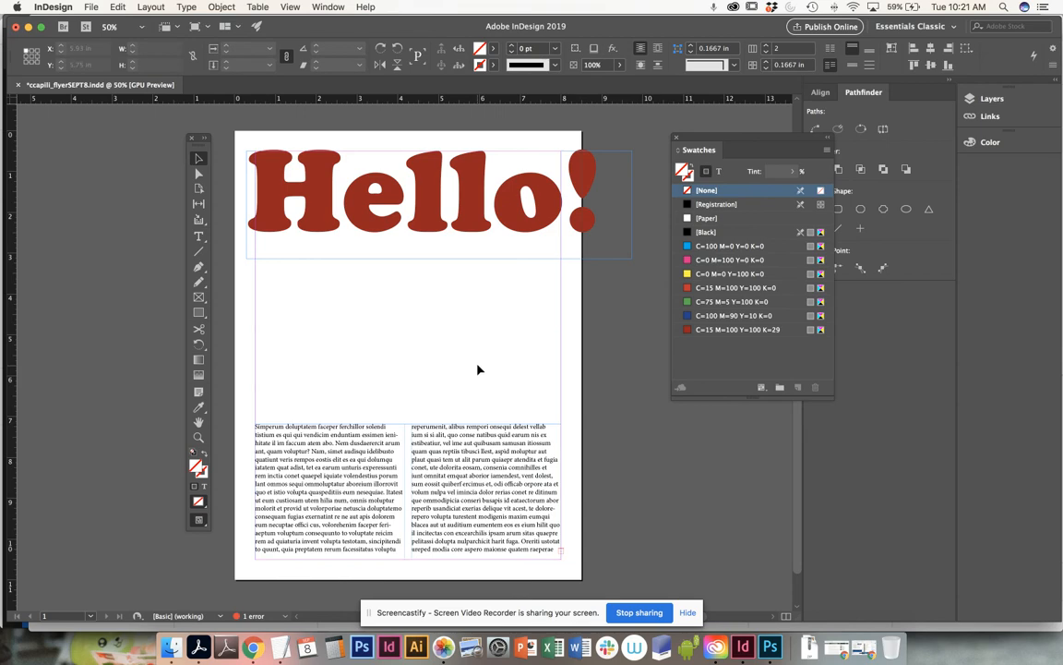
key(super+equal)
key(super+equal)
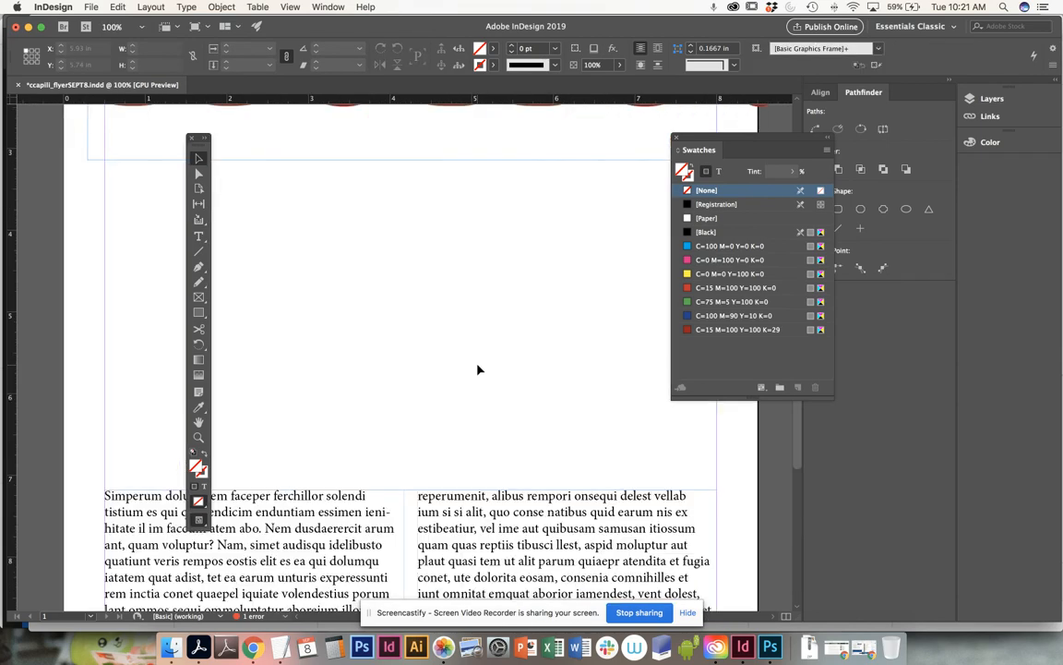
drag(515, 458, 339, 173)
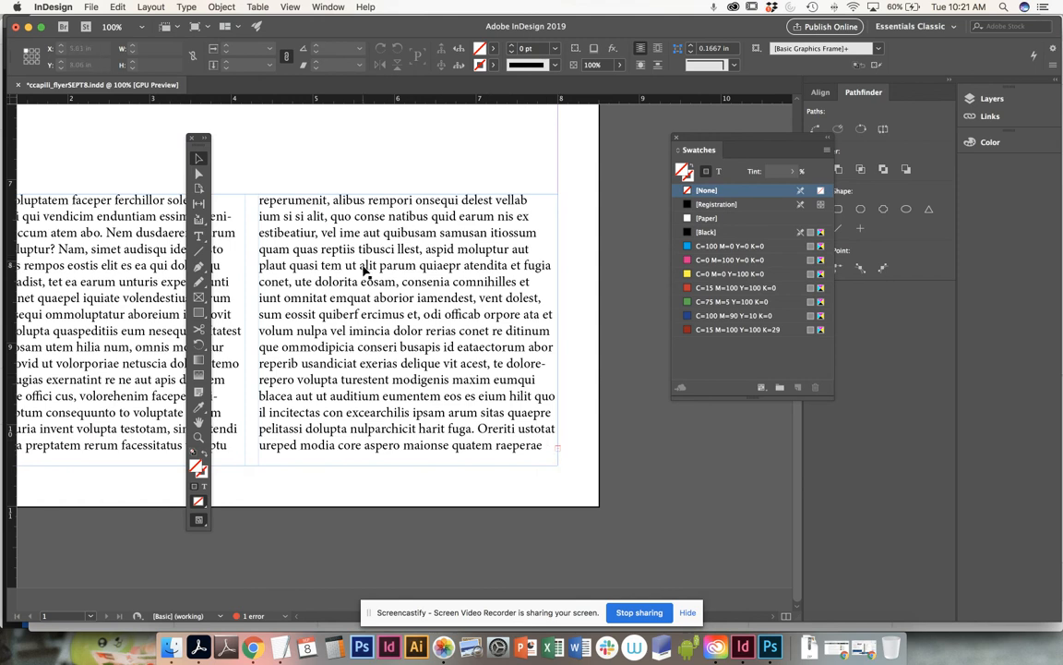
click(309, 233)
mouse_move(254, 189)
mouse_down()
mouse_move(256, 158)
mouse_move(248, 203)
mouse_up()
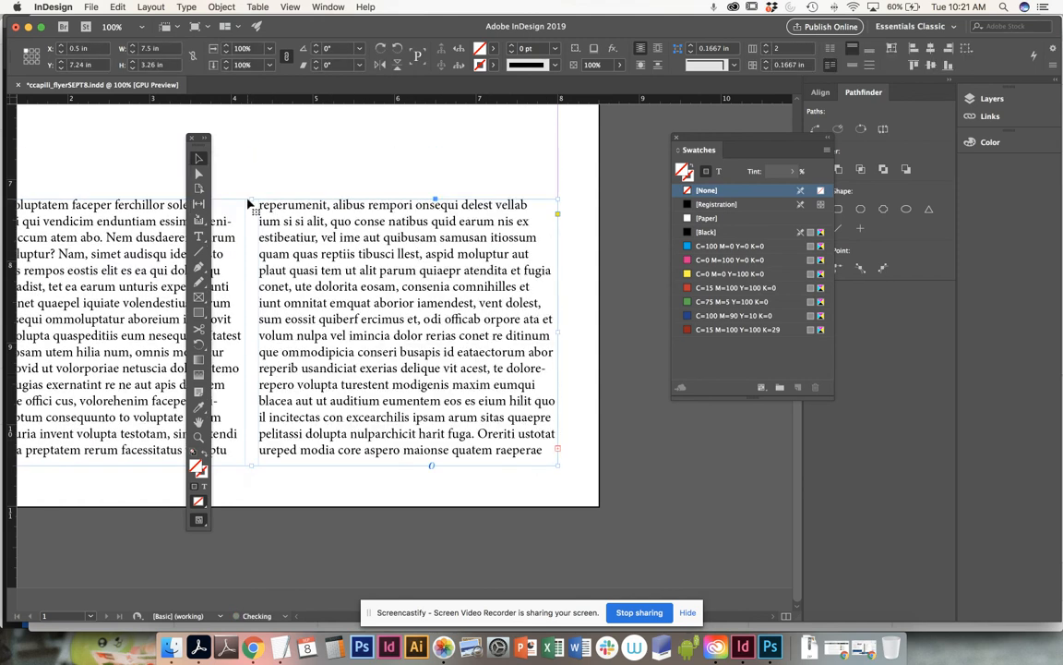
click(277, 182)
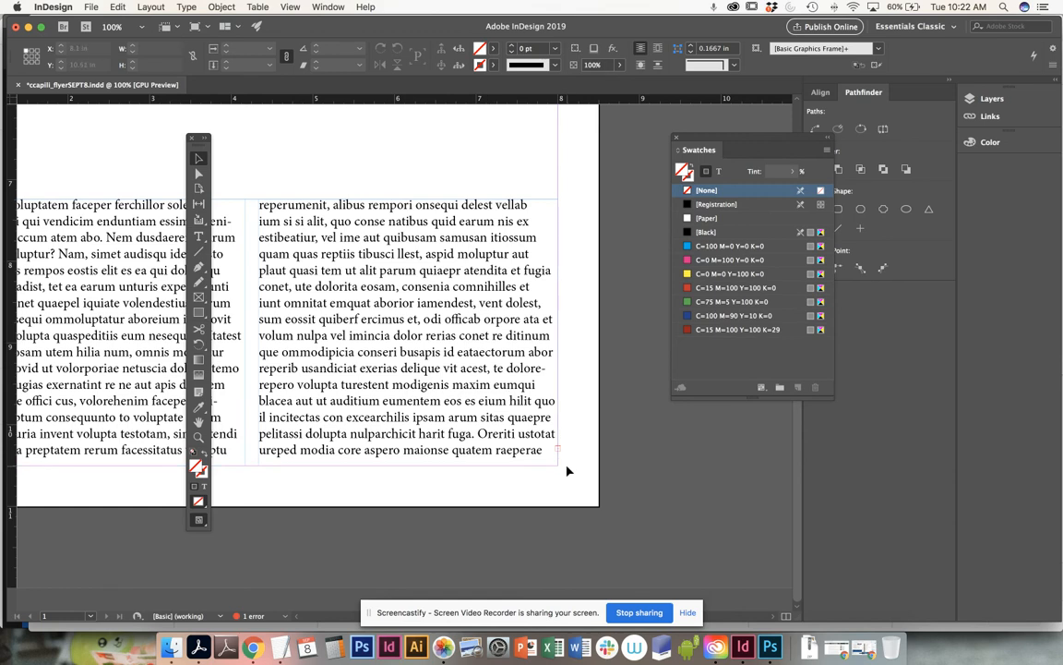
Raise the placeholder text frame's top edge to Y 7.125 in for a height of 3.375 in, and save the flyer
key(super+=)
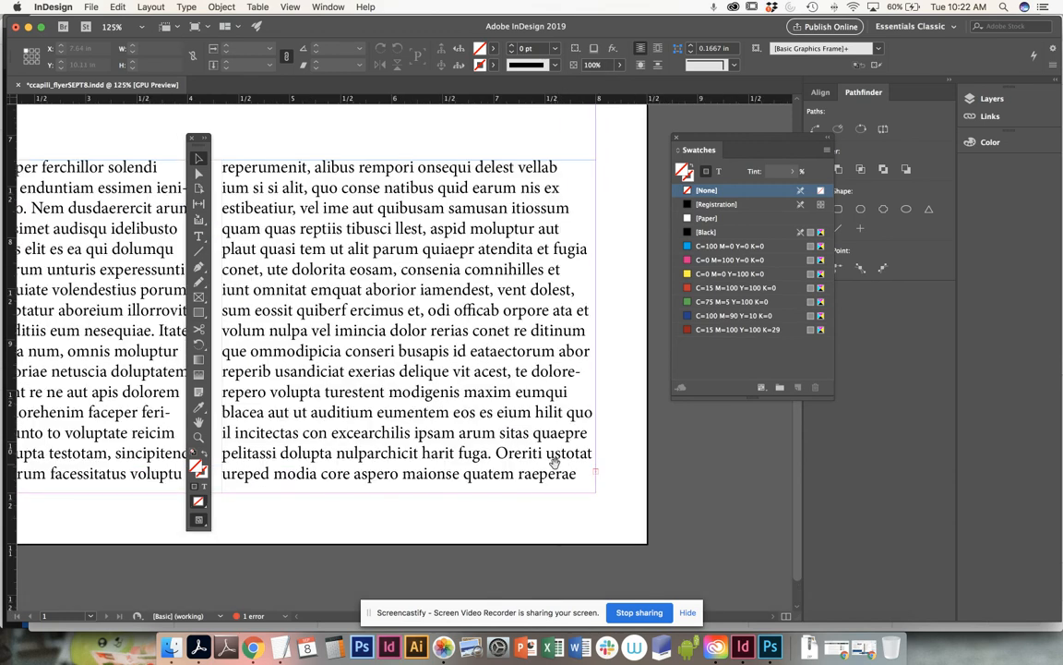
drag(554, 461, 455, 404)
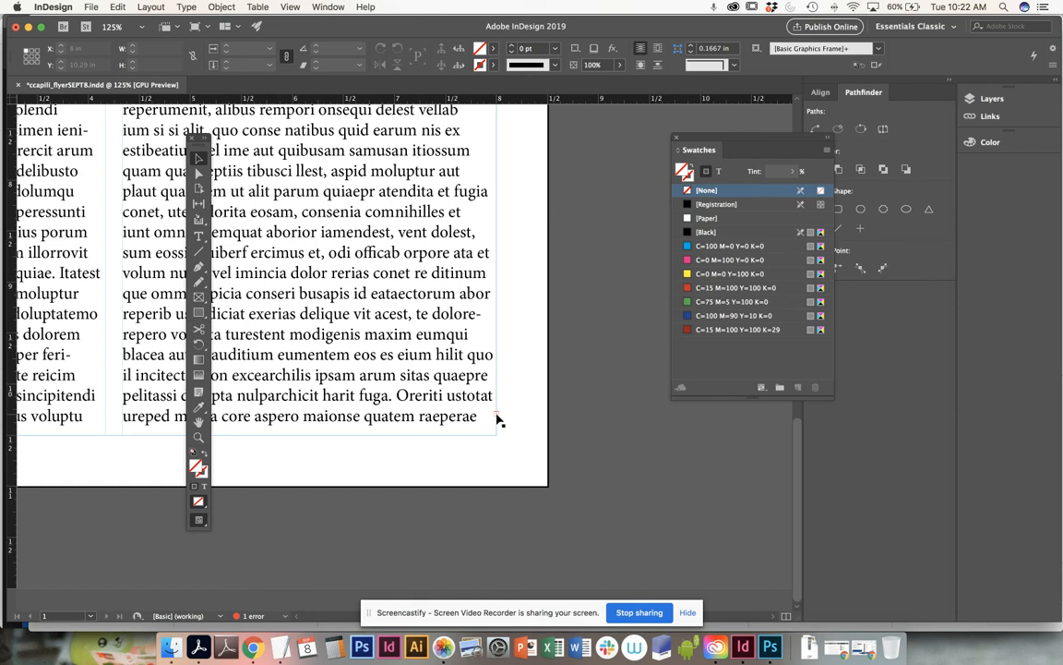
key(super+minus)
key(super+minus)
key(super+minus)
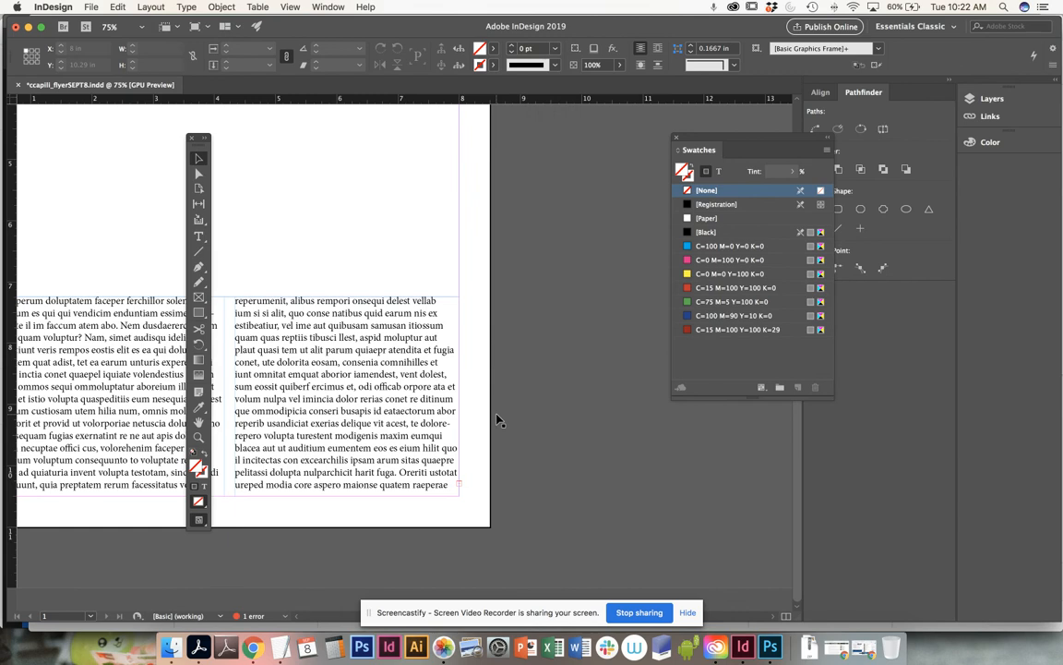
drag(265, 278, 439, 297)
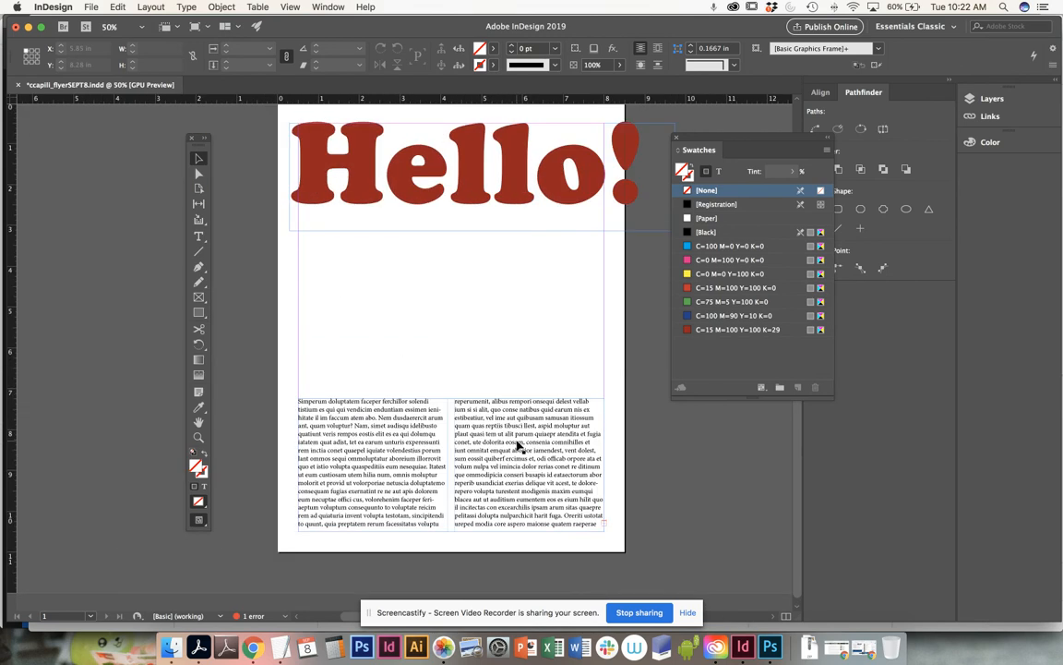
click(461, 404)
drag(452, 397, 451, 393)
click(456, 363)
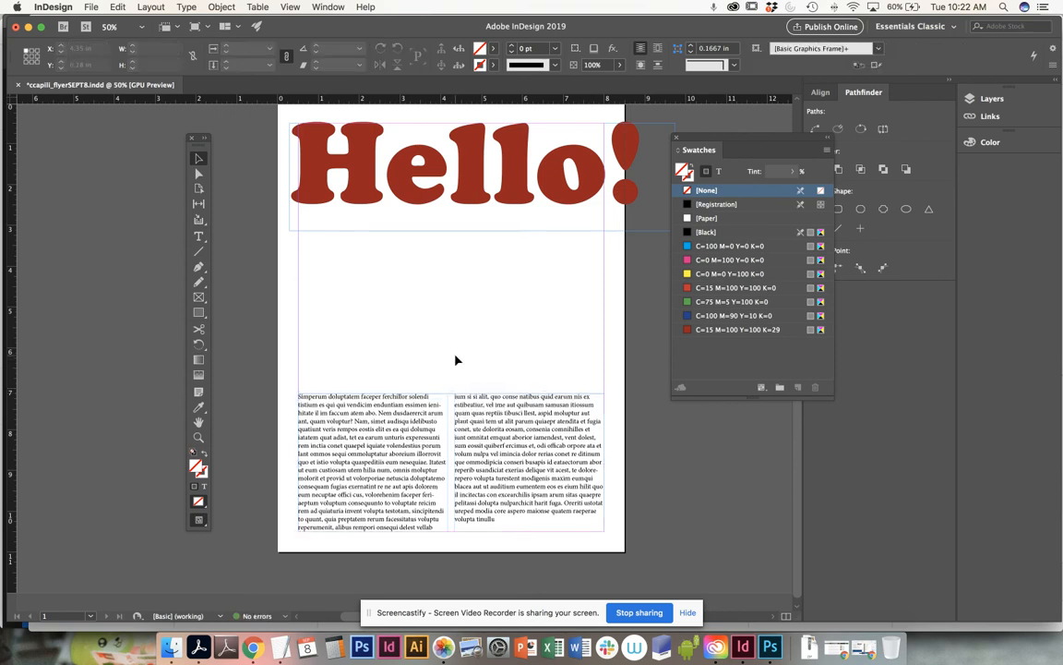
click(468, 403)
click(449, 371)
key(super+s)
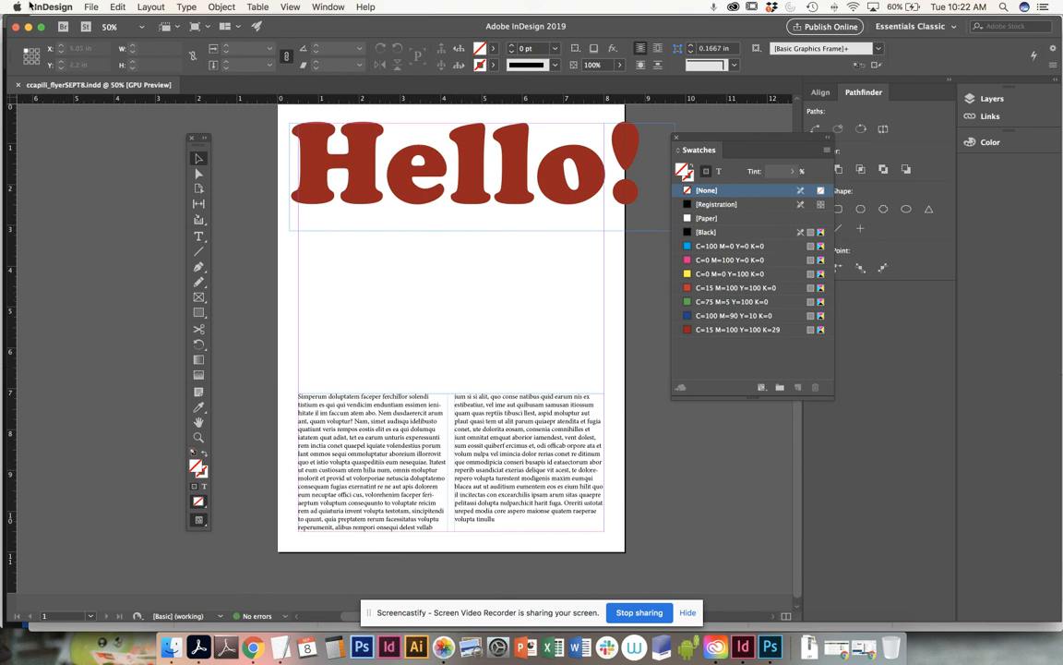
drag(588, 245, 547, 275)
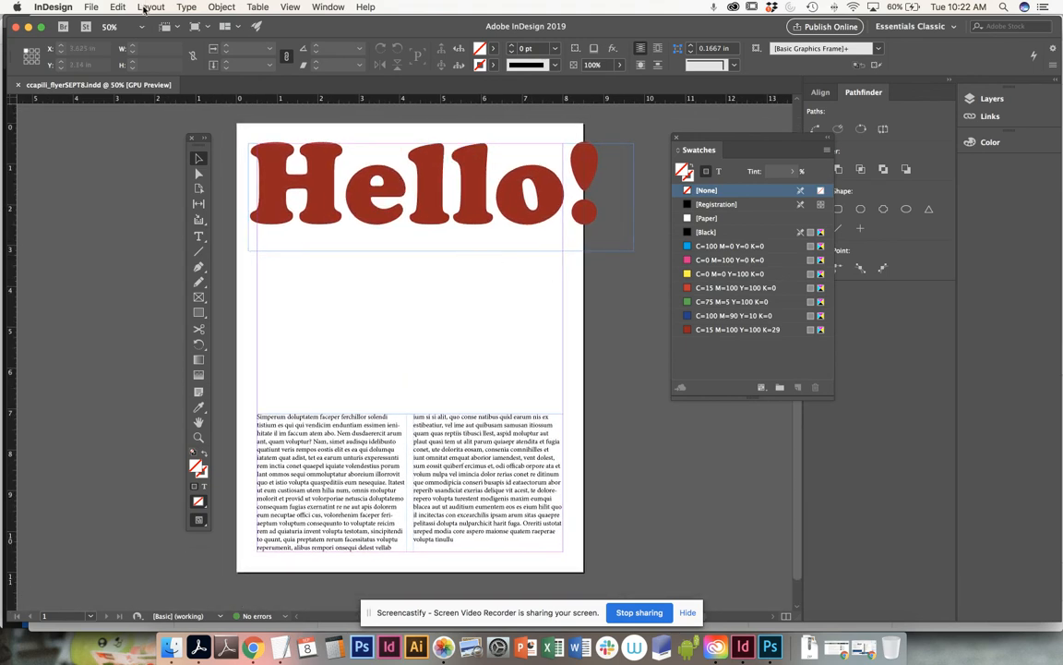
click(290, 7)
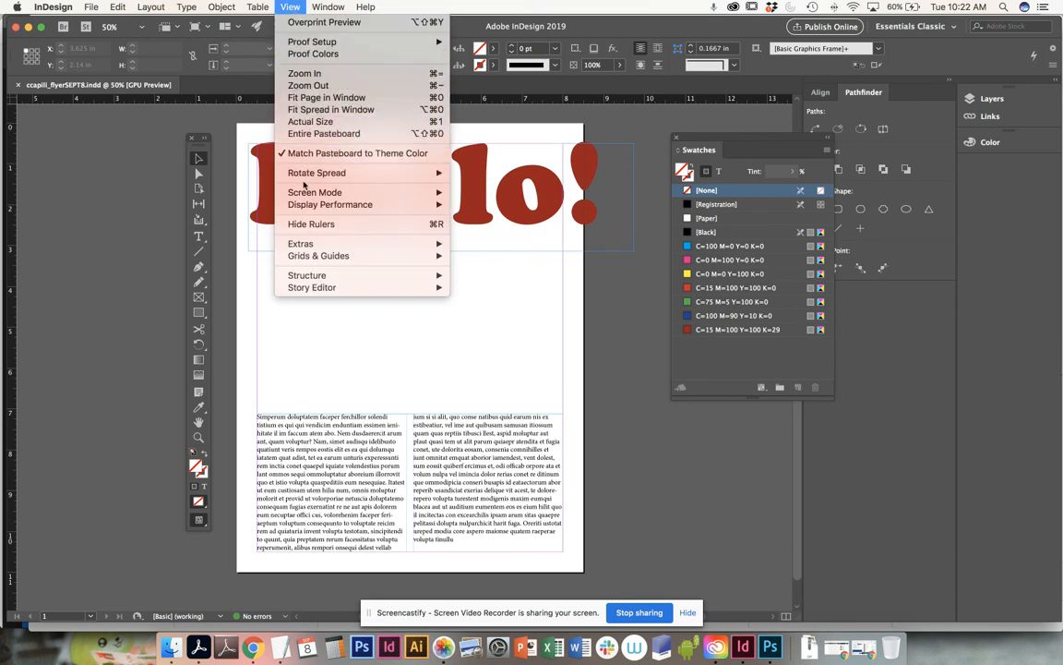
click(530, 337)
key(super+equal)
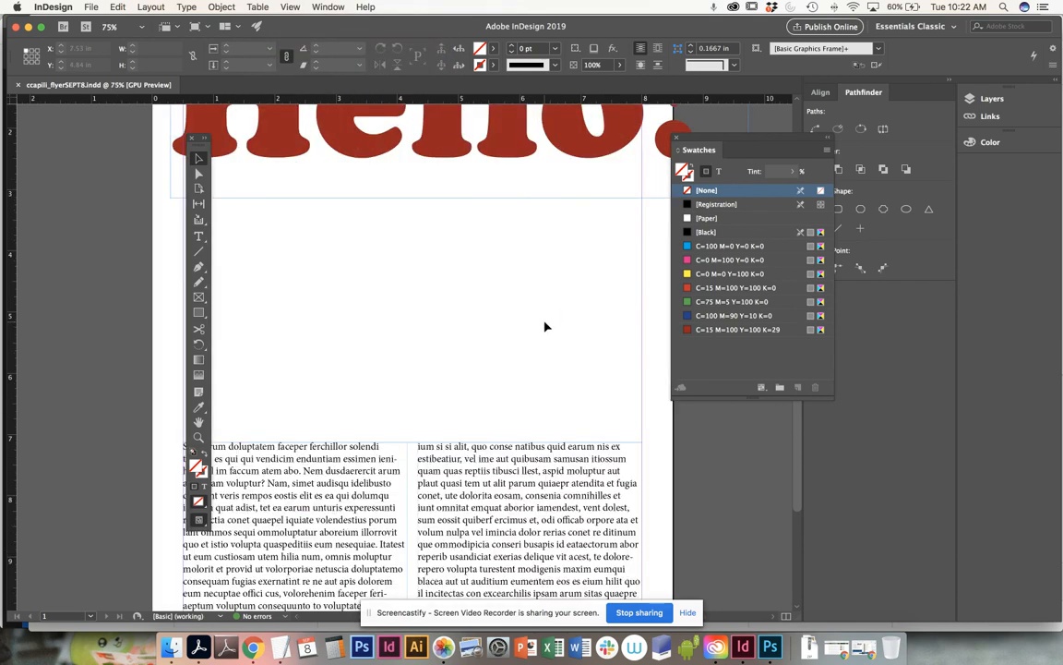
drag(458, 521, 505, 283)
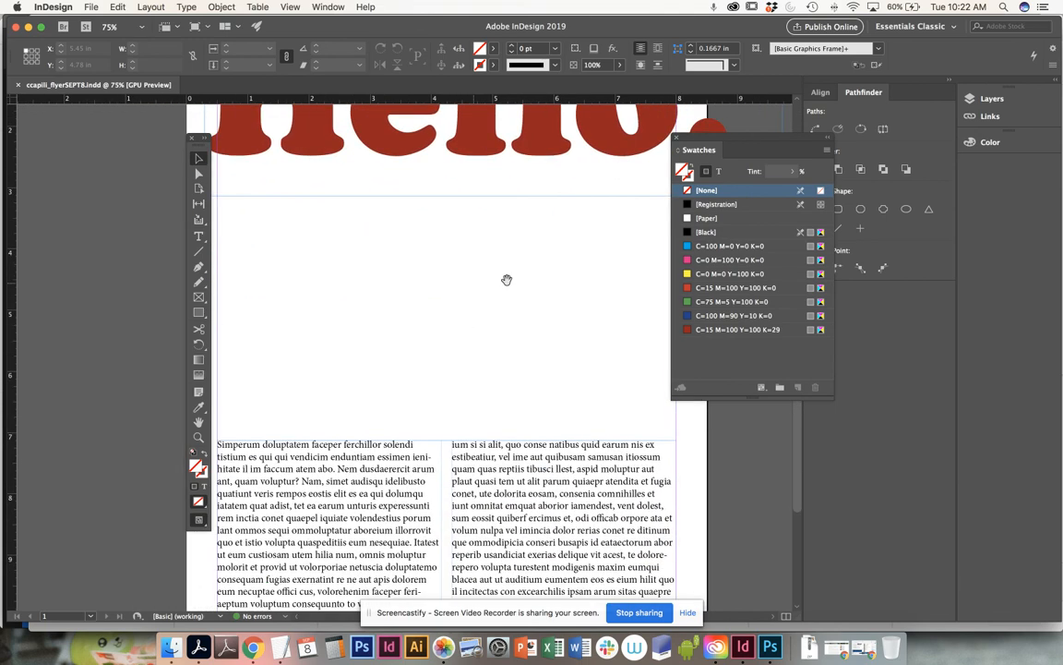
key(super+minus)
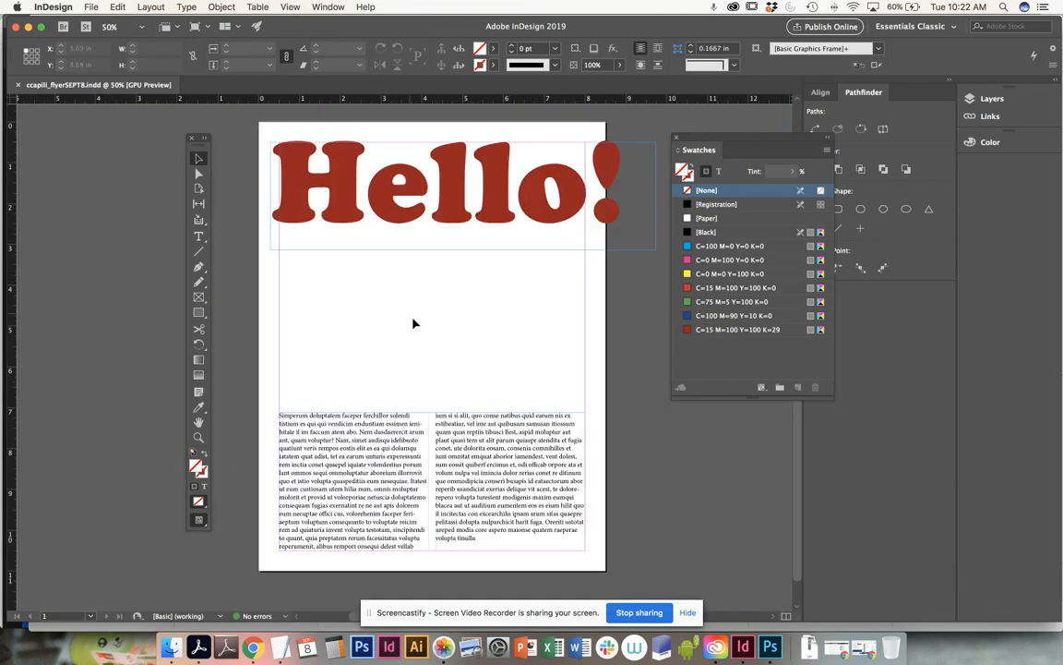
drag(480, 394, 403, 356)
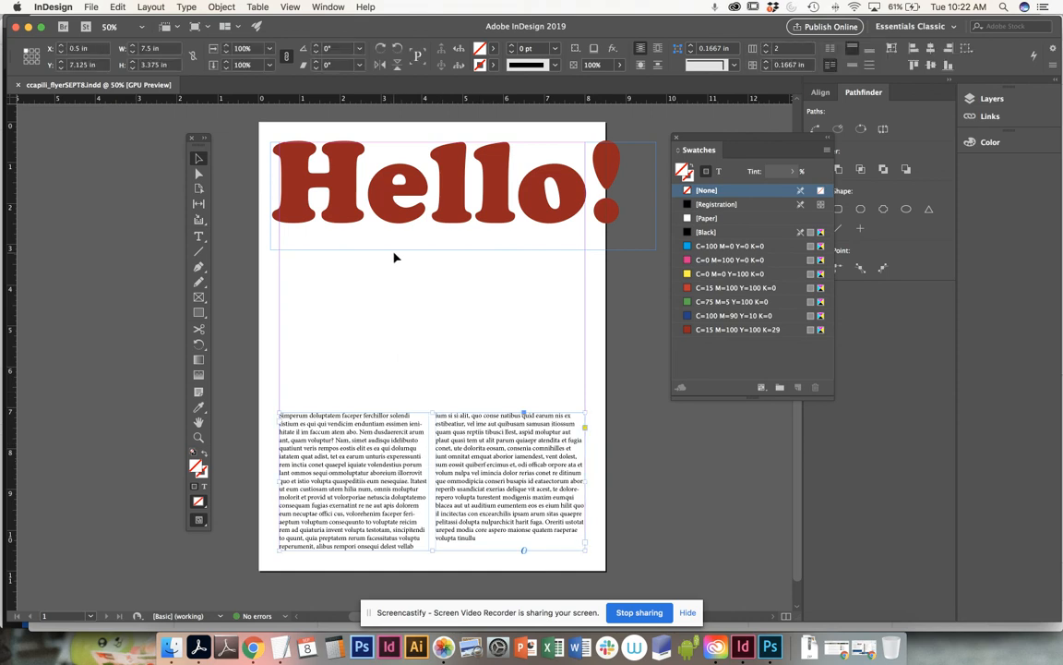
click(408, 203)
click(468, 295)
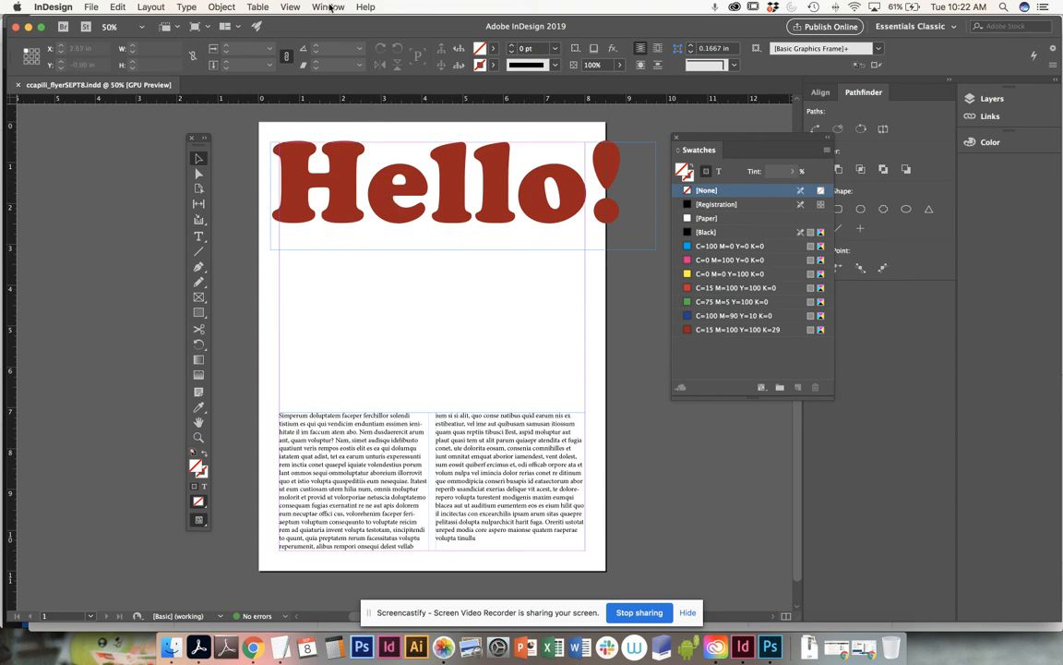
Switch the screen mode to Preview and check the "Hello!" headline against the right page edge
click(288, 7)
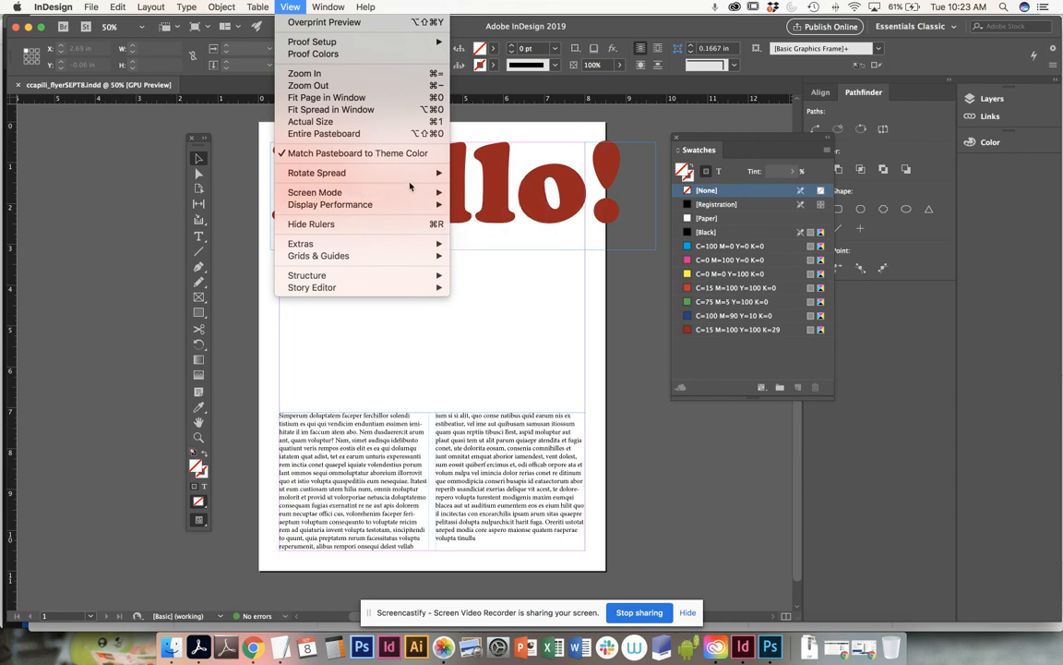
click(492, 205)
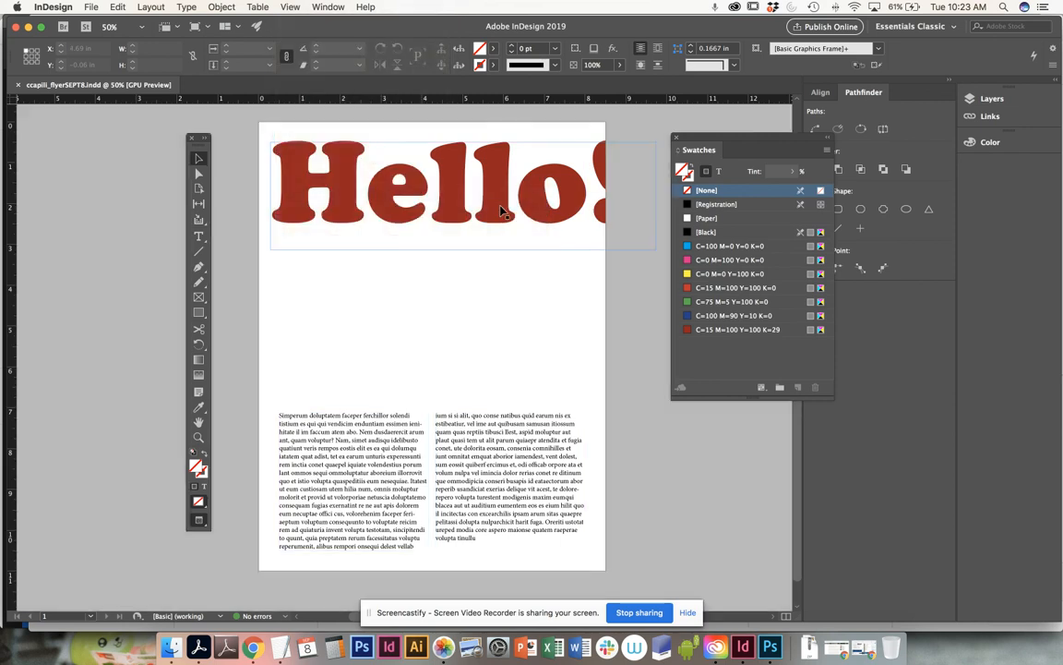
click(639, 330)
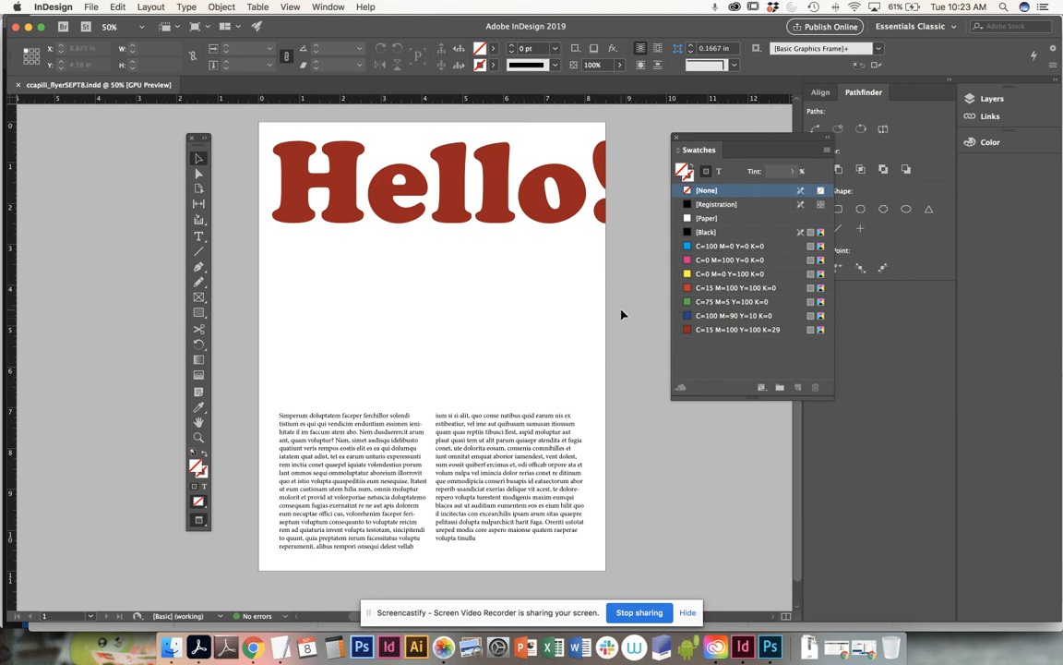
drag(715, 143, 721, 202)
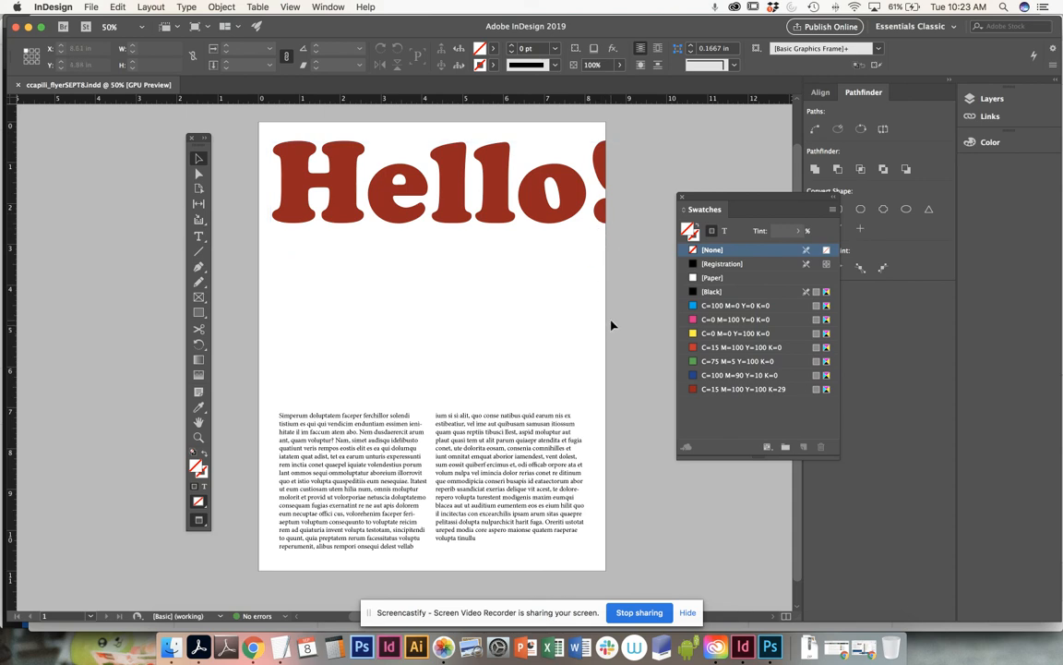
click(600, 224)
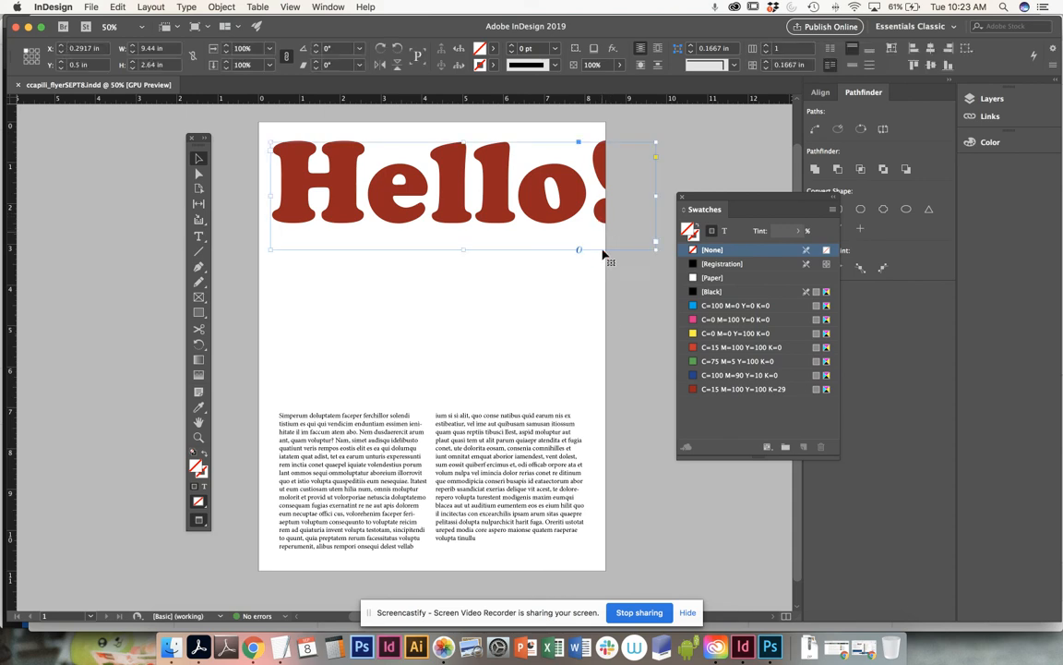
click(612, 312)
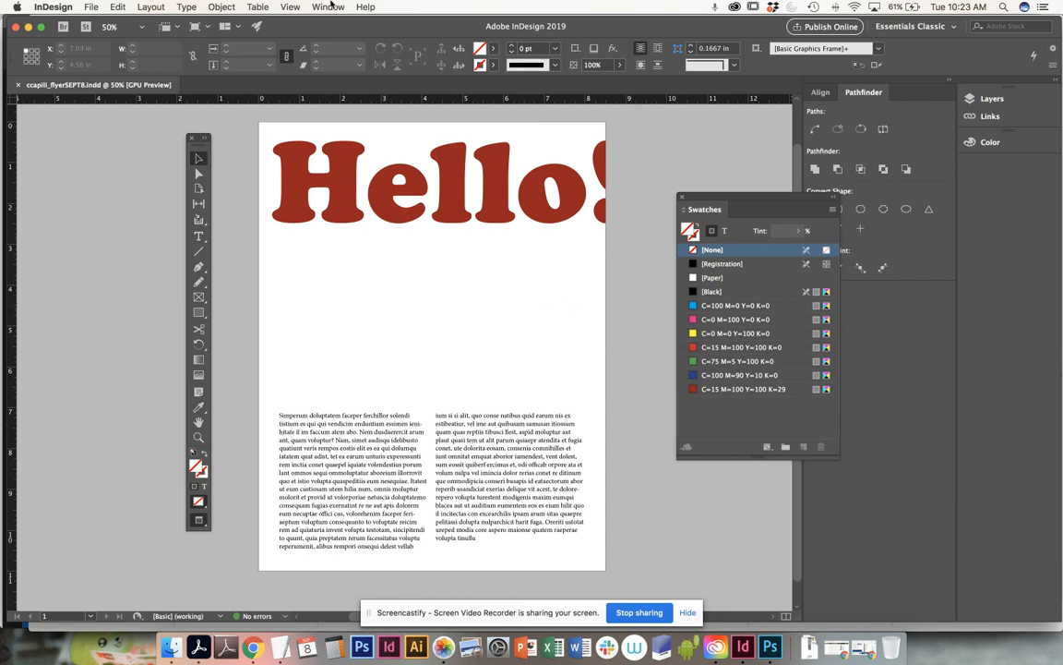
Return the screen mode to Normal and move the Swatches panel back up beside the page
click(290, 6)
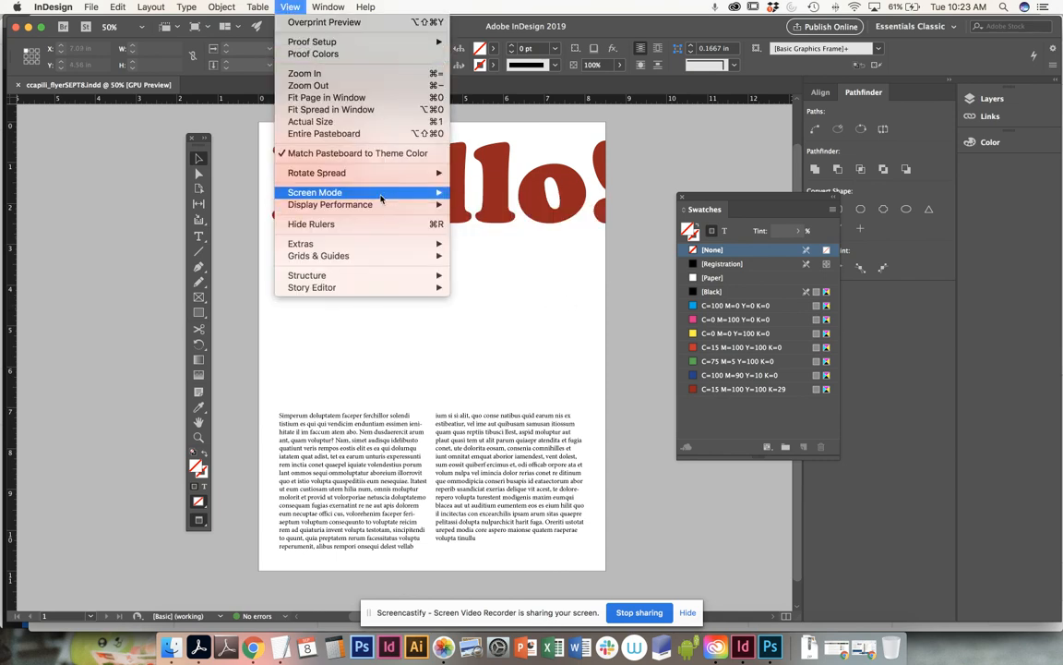
mouse_move(388, 191)
click(469, 193)
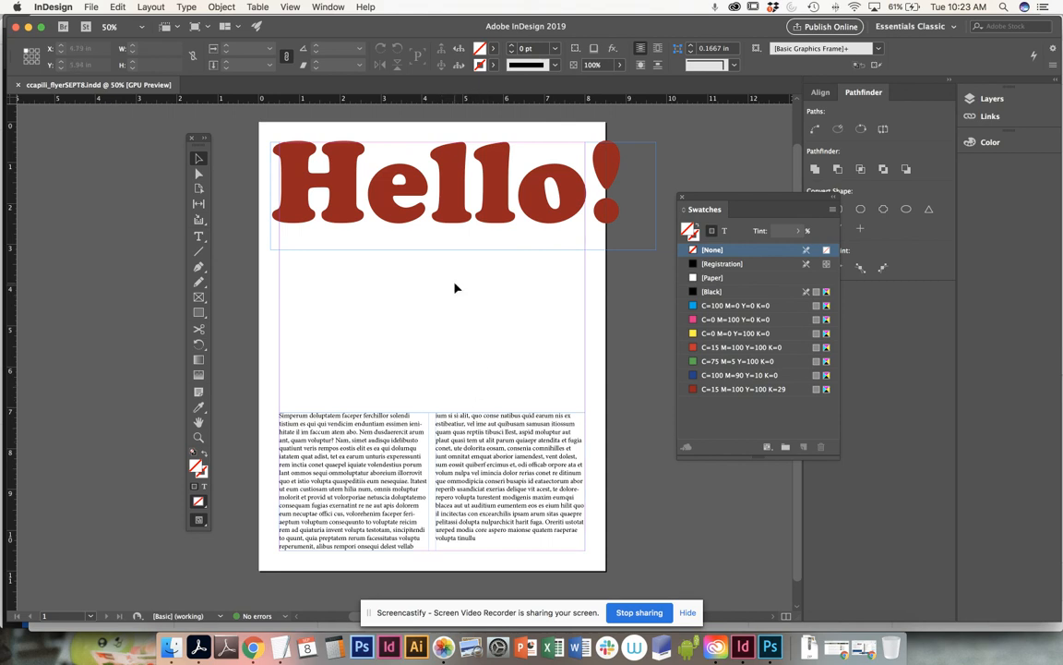
click(480, 451)
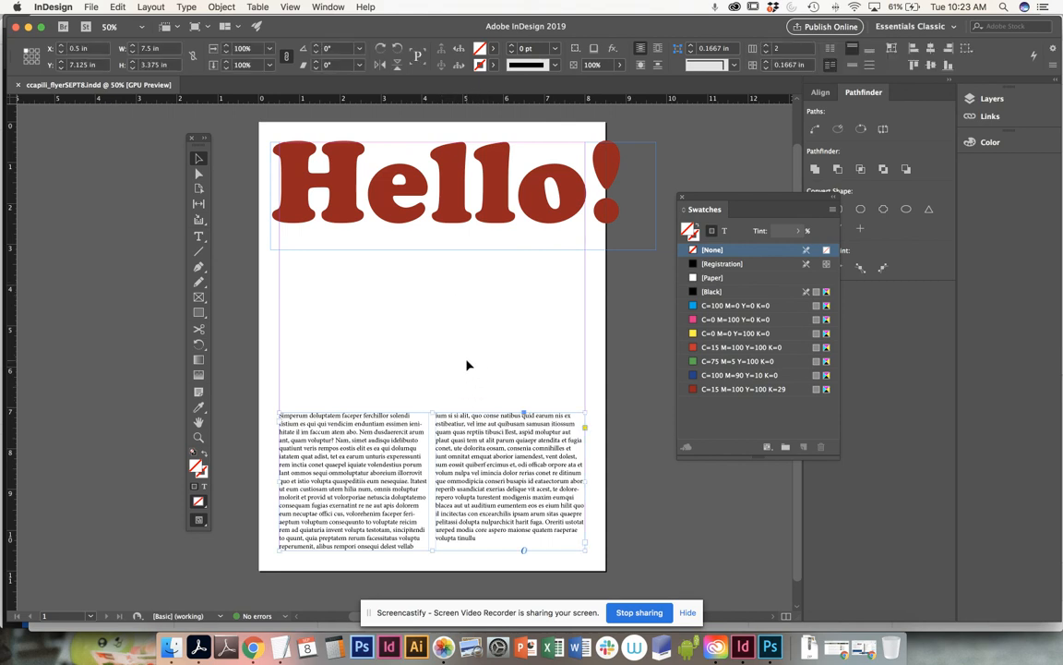
click(475, 259)
drag(725, 205, 716, 149)
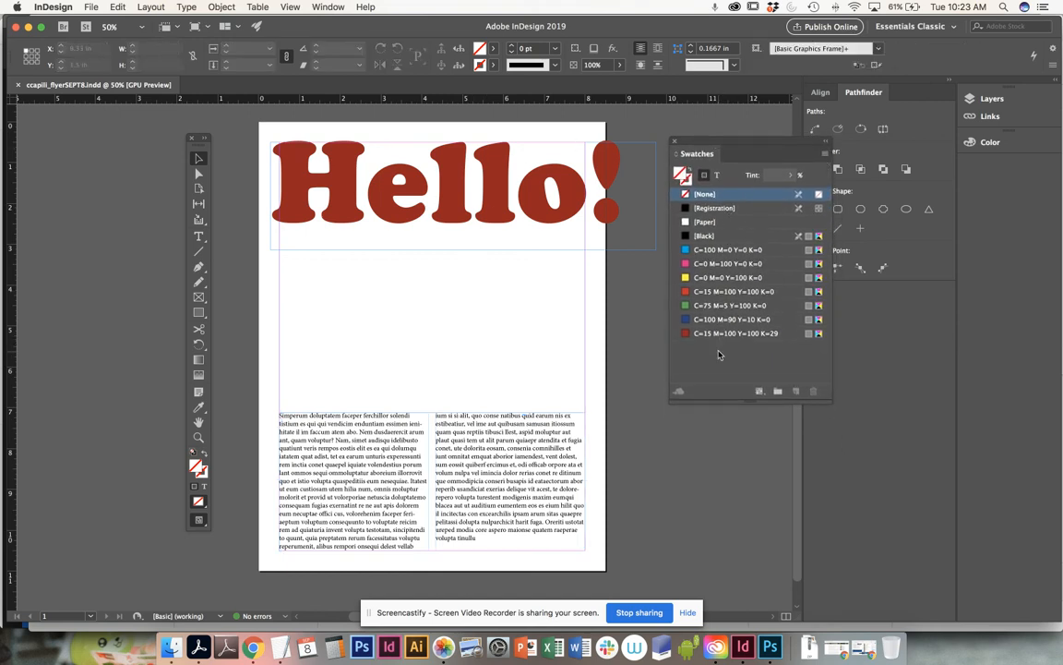